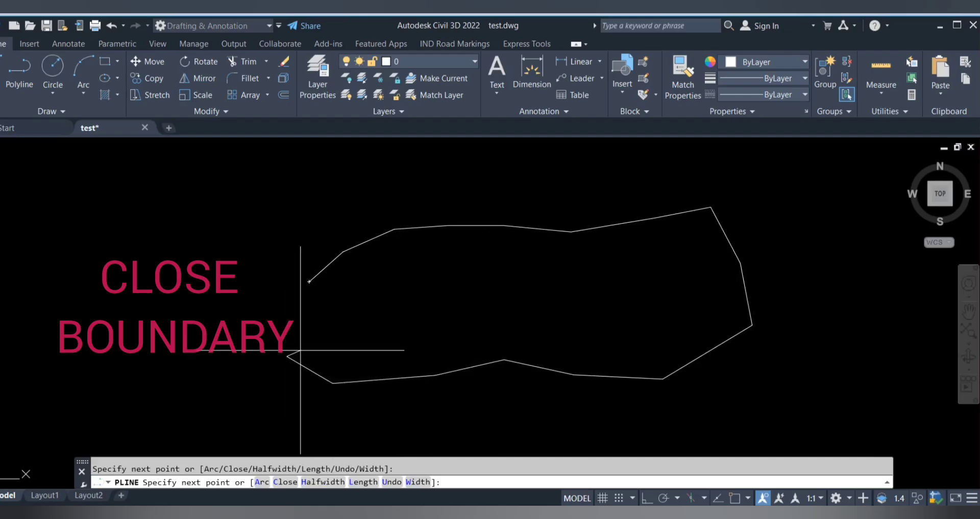
Add the last vertex of the boundary polyline and close it back to its start point.
click(287, 356)
text(c)
key(Return)
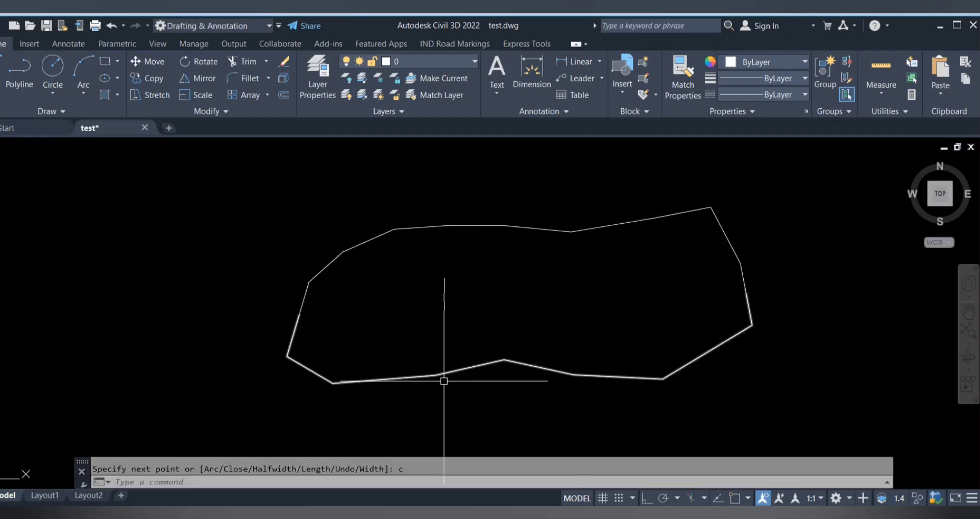
Load the aa LISP application from the split area folder with APPLOAD and close the loading dialog.
text(AP)
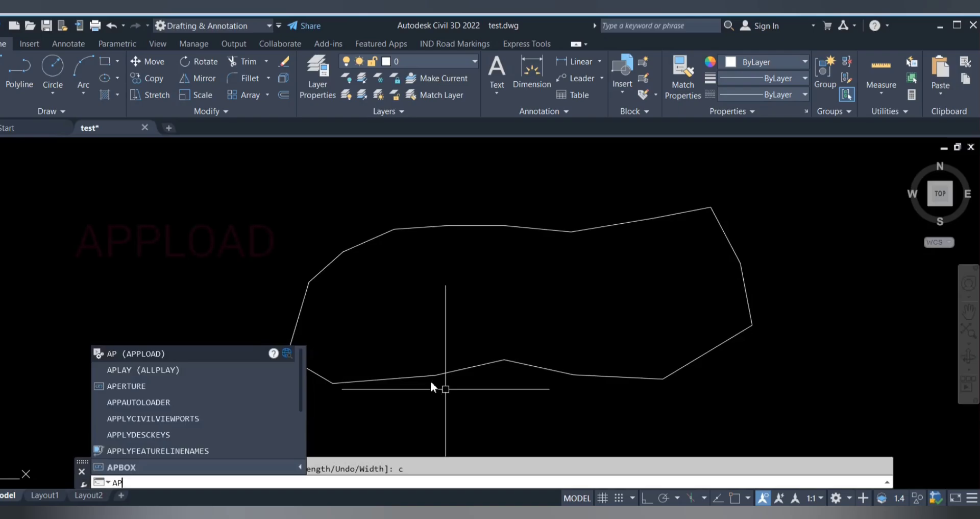
click(215, 353)
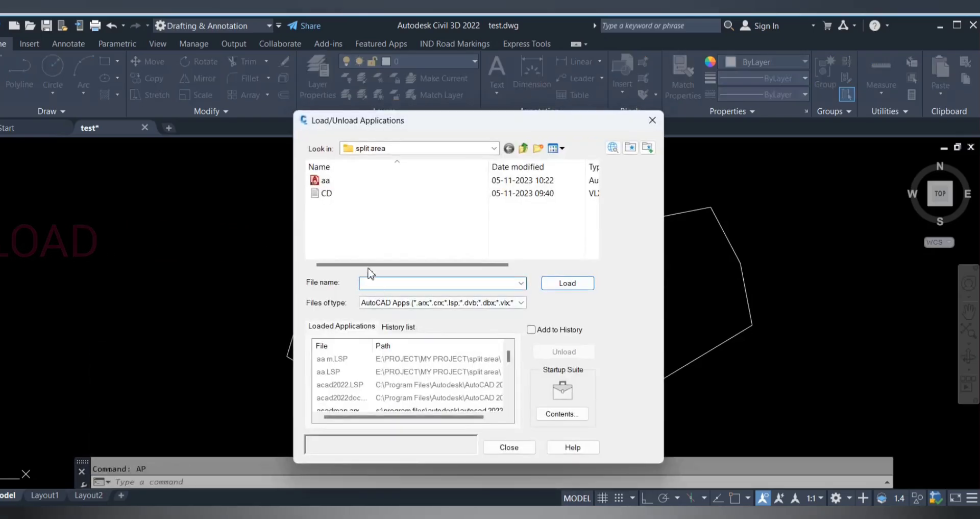
click(319, 181)
double_click(372, 283)
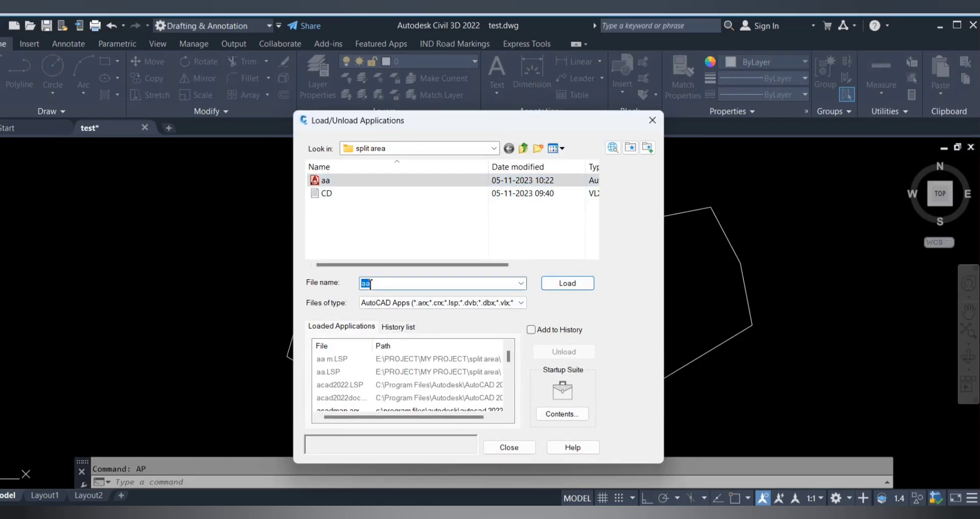
click(569, 283)
click(509, 447)
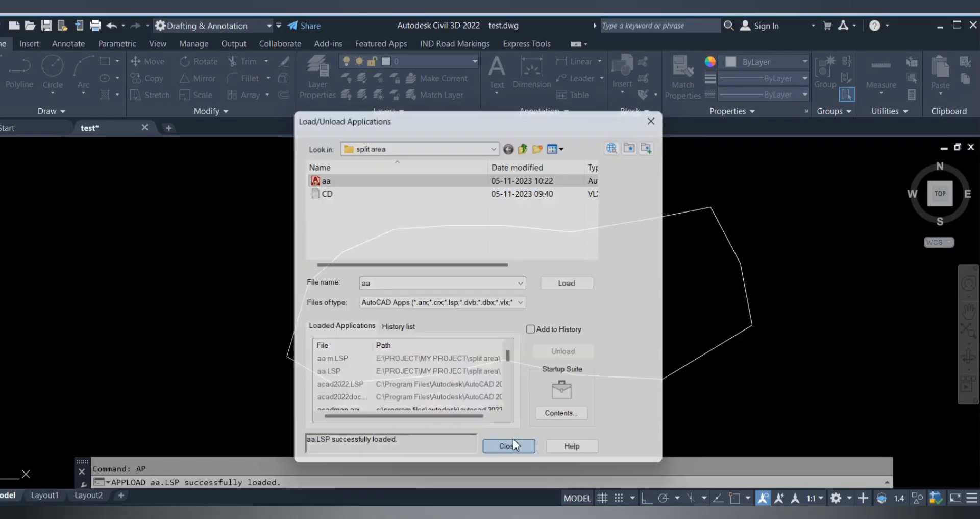
Run the AA command on the boundary and place its area label above the outline with text height 8.
text(AA)
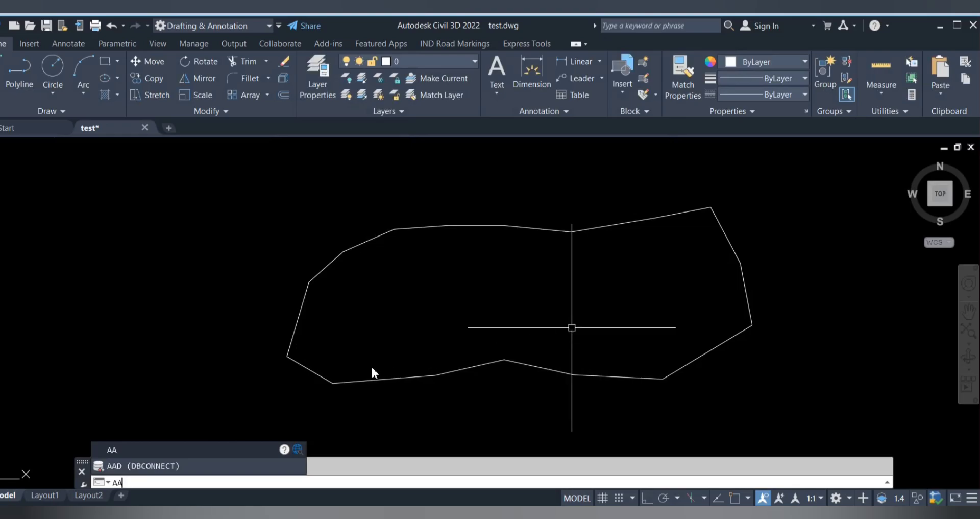
click(143, 450)
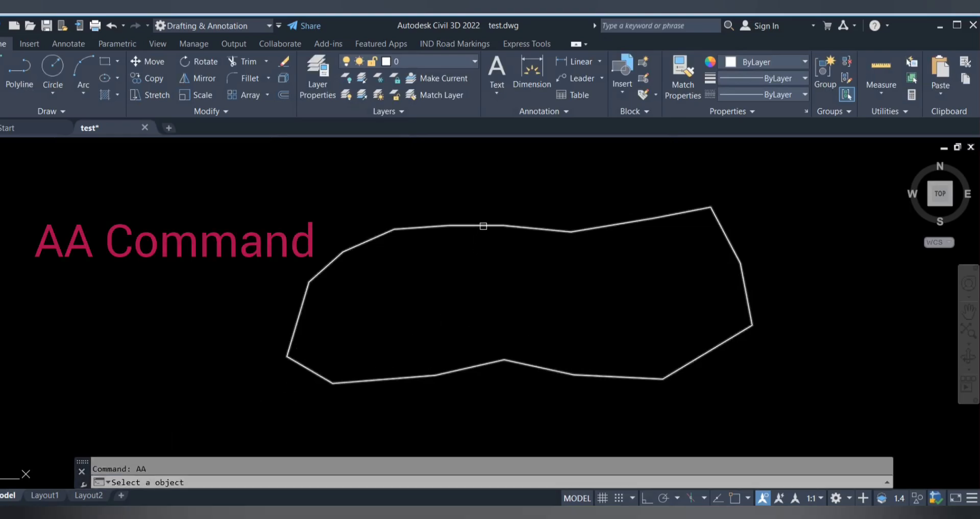
click(483, 225)
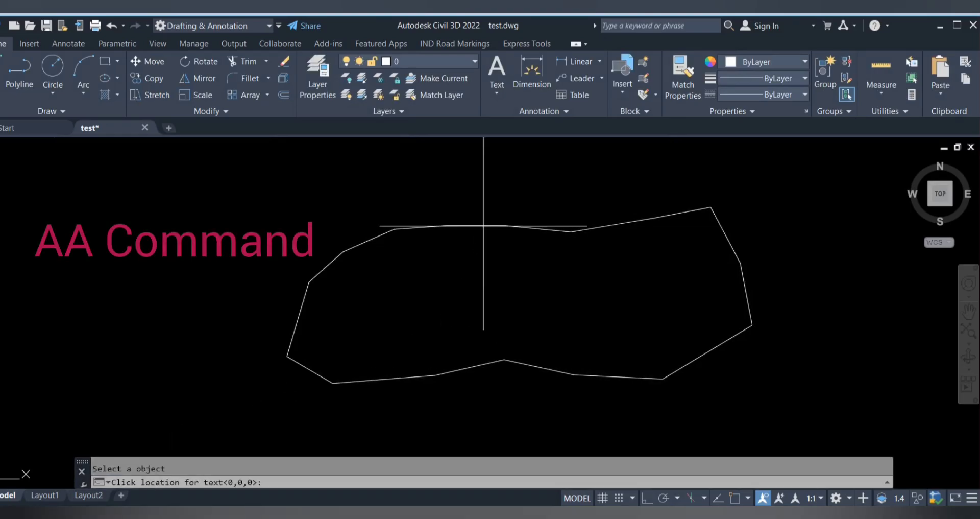
click(450, 183)
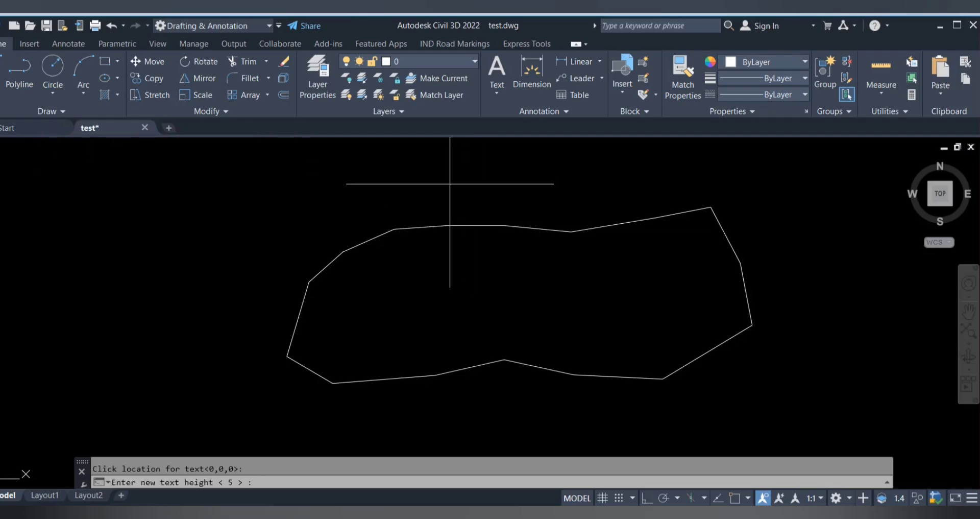
text(8)
key(Return)
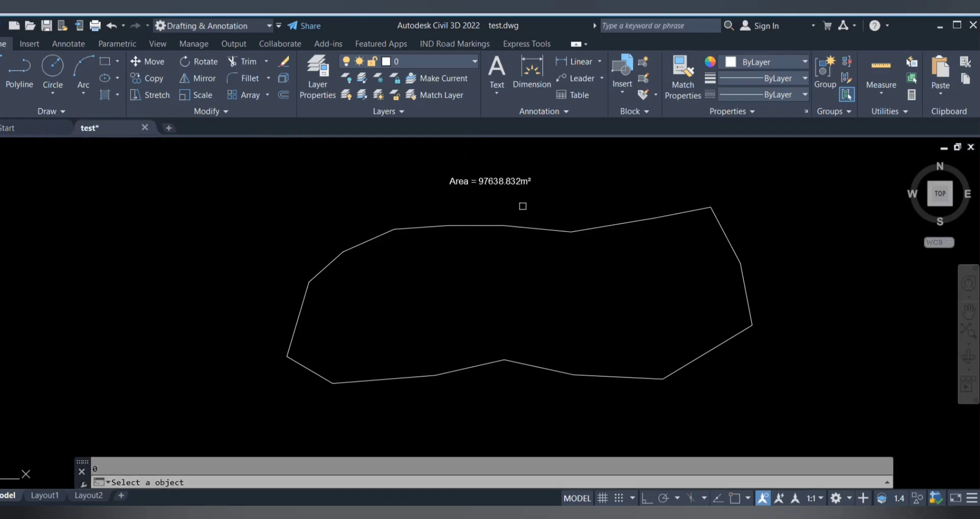
Move the area label slightly down, closer to the boundary's upper edge.
click(518, 187)
text(m)
key(Return)
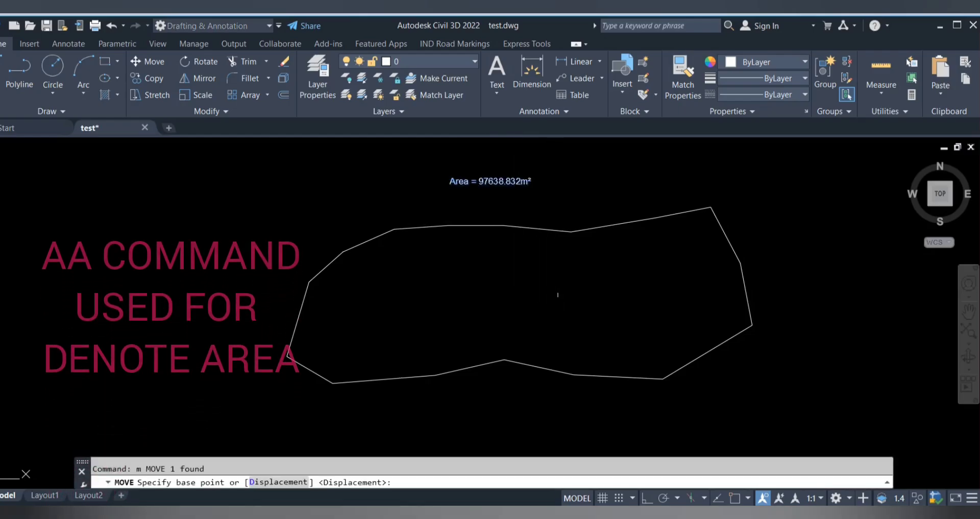
click(557, 192)
click(559, 207)
scroll(521, 212, up, 5)
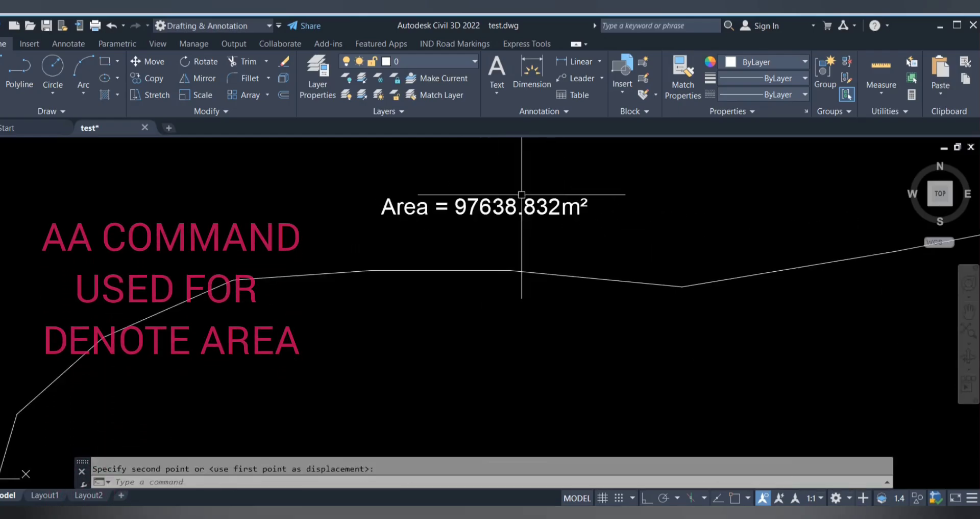
Check the boundary polyline's area in its properties and select the value in the calculator, closing both when done.
click(468, 266)
scroll(455, 270, down, 4)
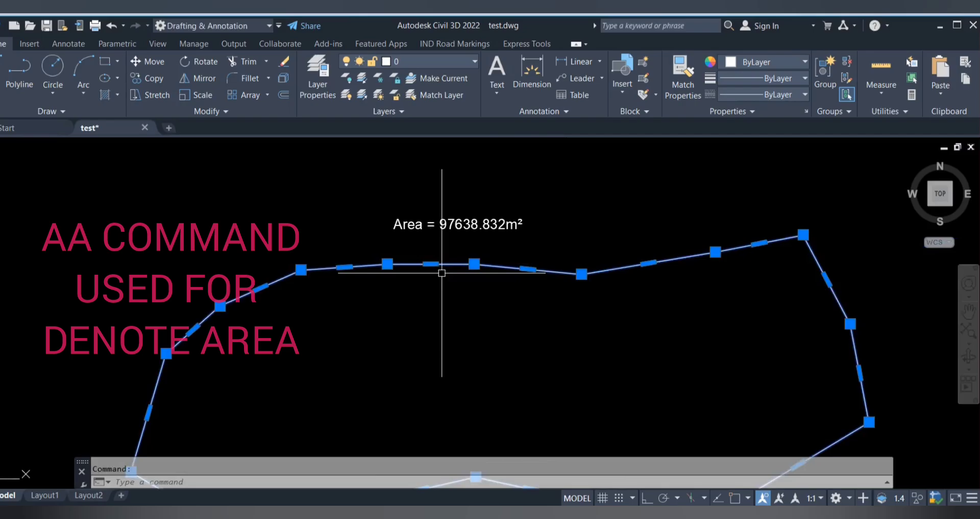
right_click(497, 309)
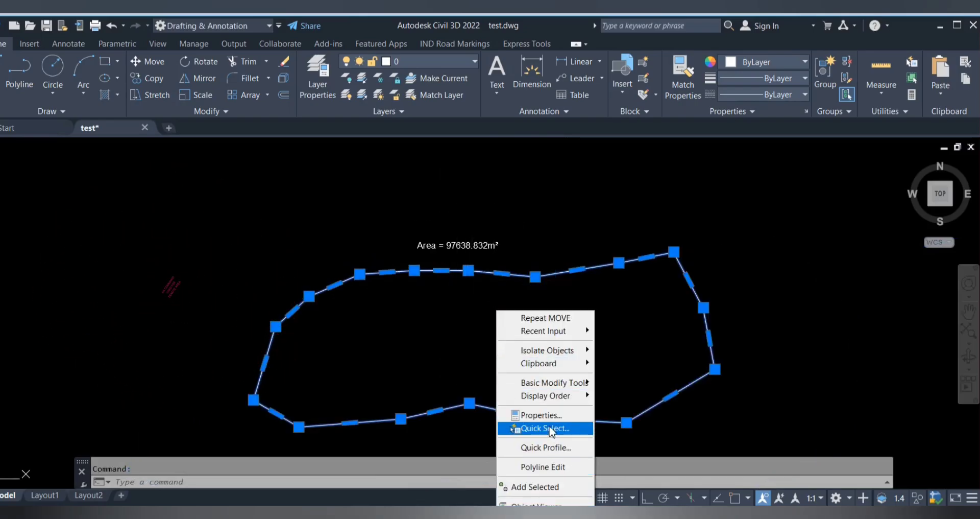
click(540, 415)
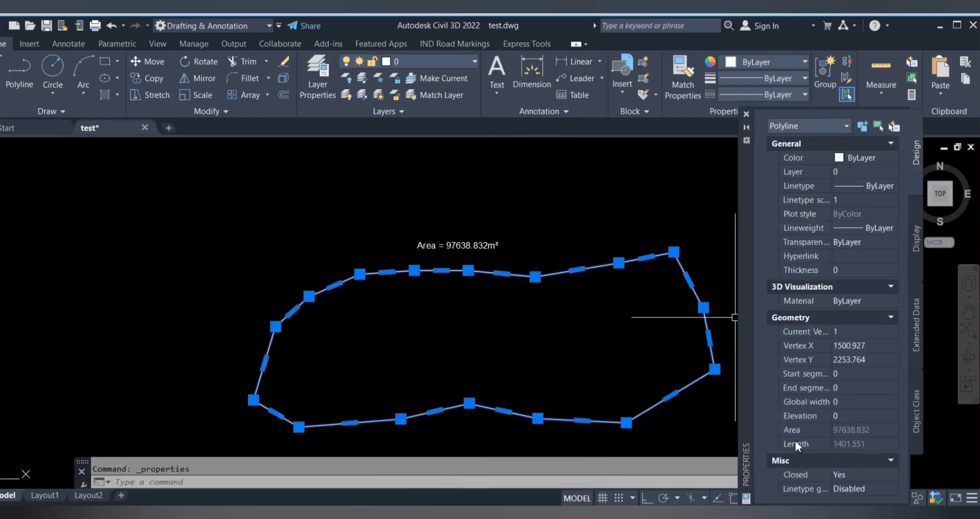
click(845, 430)
click(892, 429)
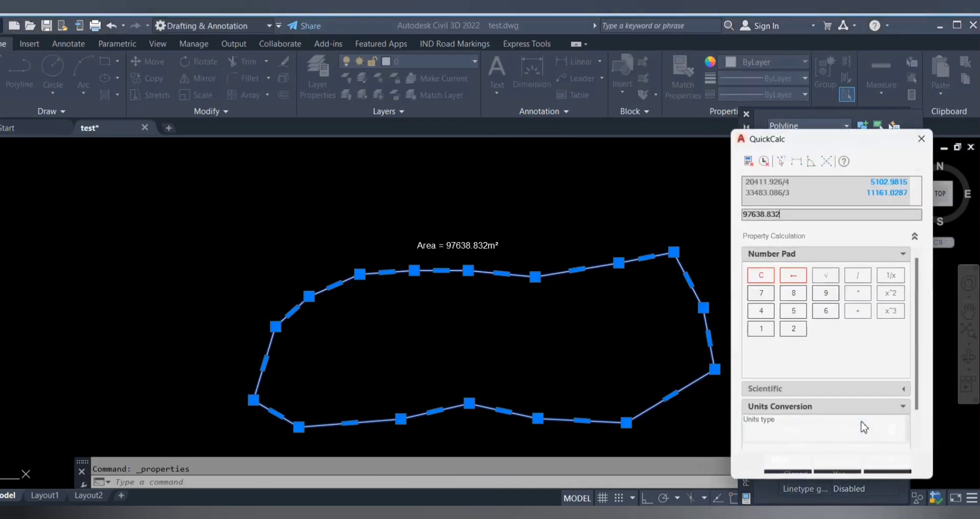
drag(792, 214, 736, 221)
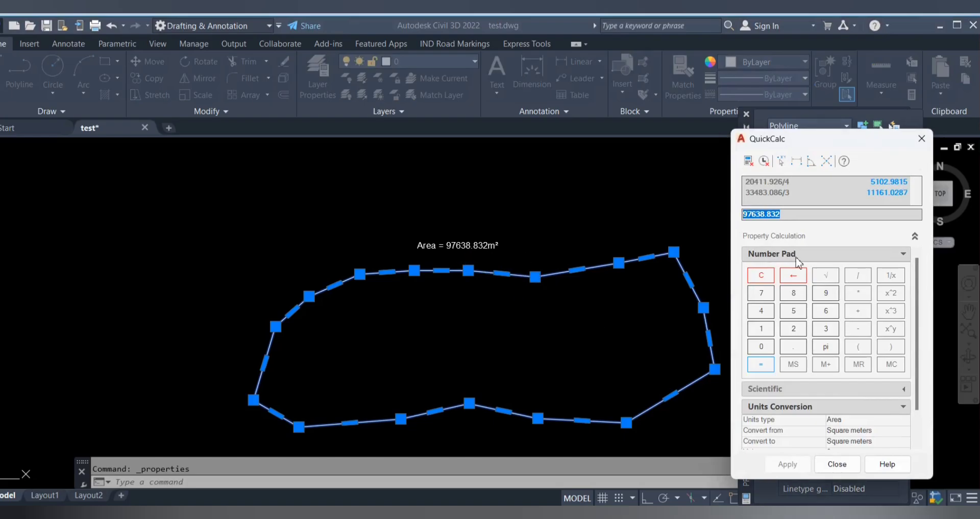
click(921, 139)
key(Escape)
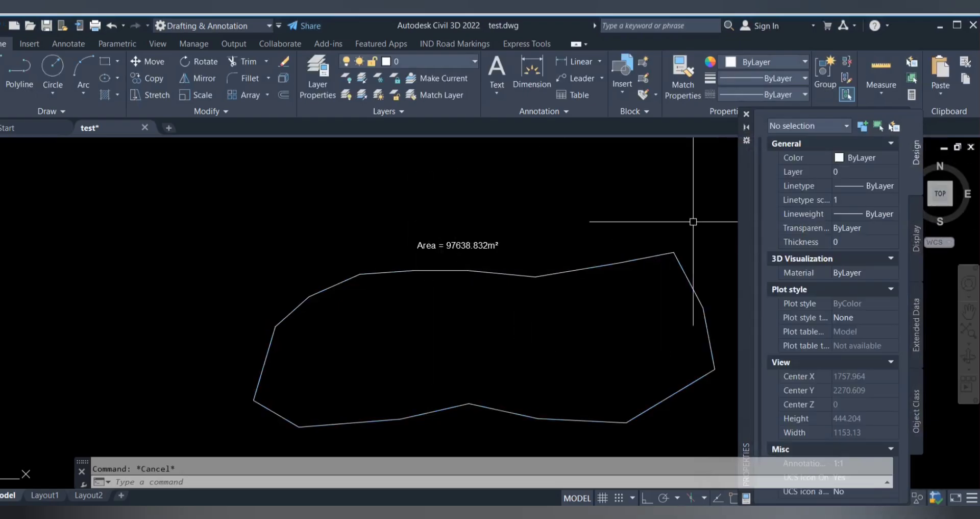
click(746, 114)
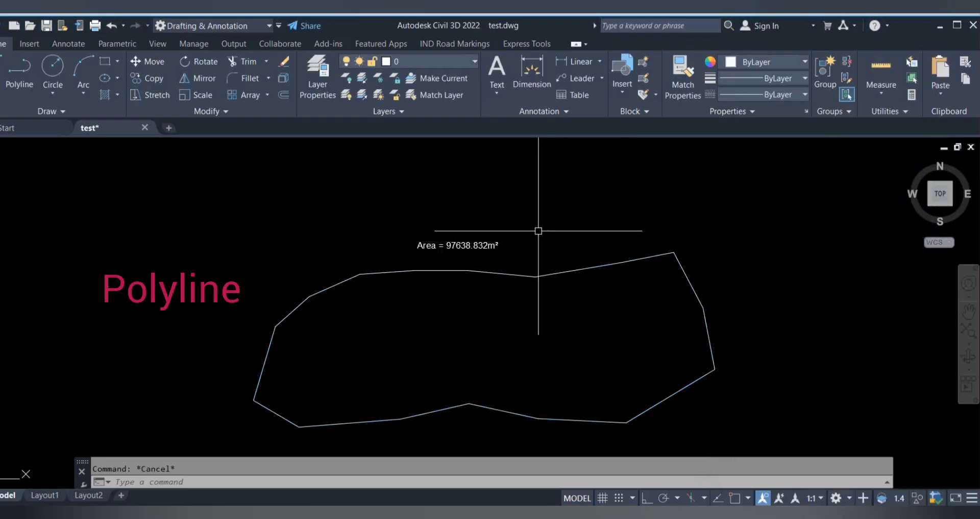
Draw a near-vertical polyline crossing the whole boundary in its left part, from below the outline to above it.
text(pl)
key(Return)
scroll(521, 230, down, 2)
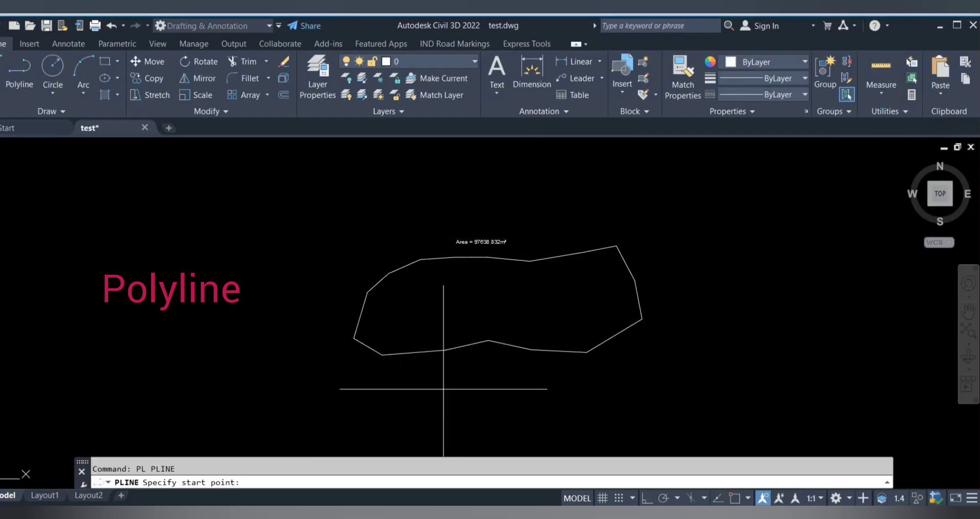
click(444, 389)
click(435, 228)
key(Return)
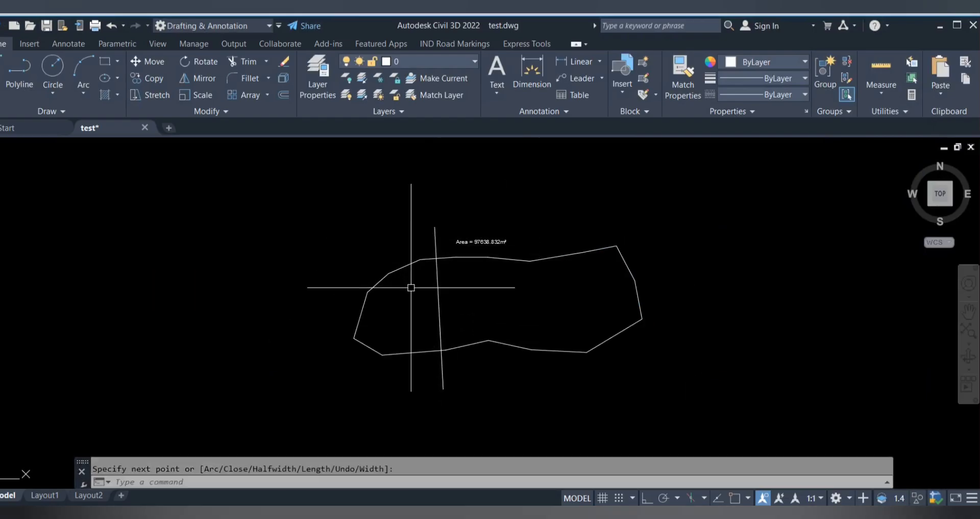
scroll(435, 282, up, 2)
key(Escape)
Calculate 97638.832/3 in QuickCalc and try to copy the result.
text(qc)
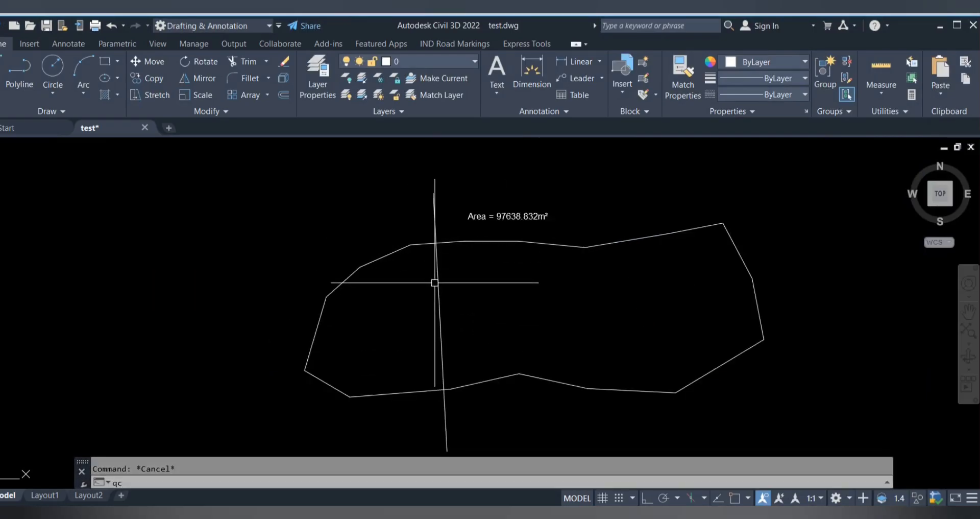
click(126, 438)
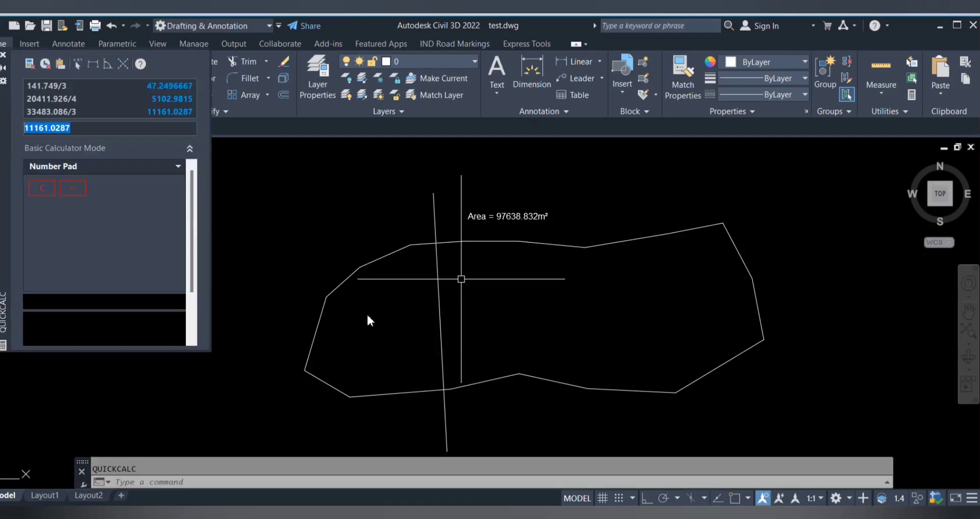
double_click(77, 129)
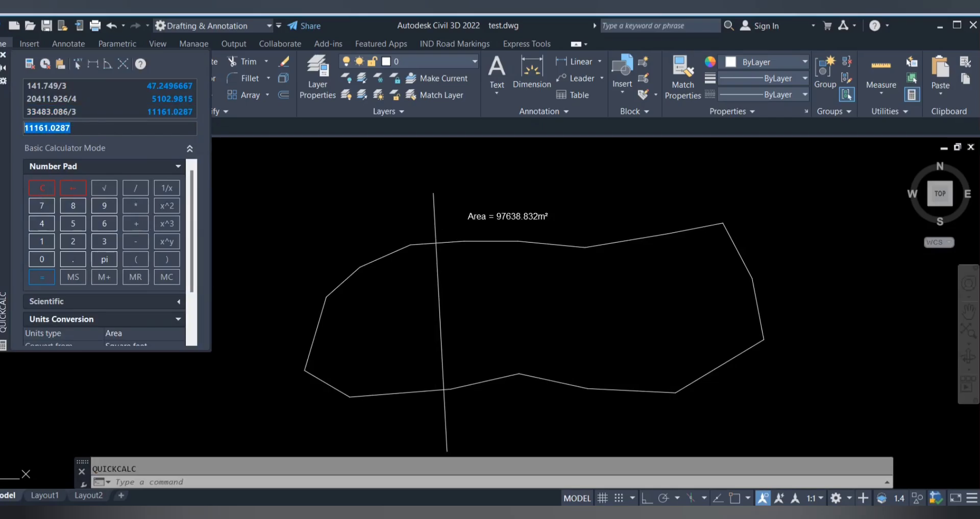
text(97638.832/3)
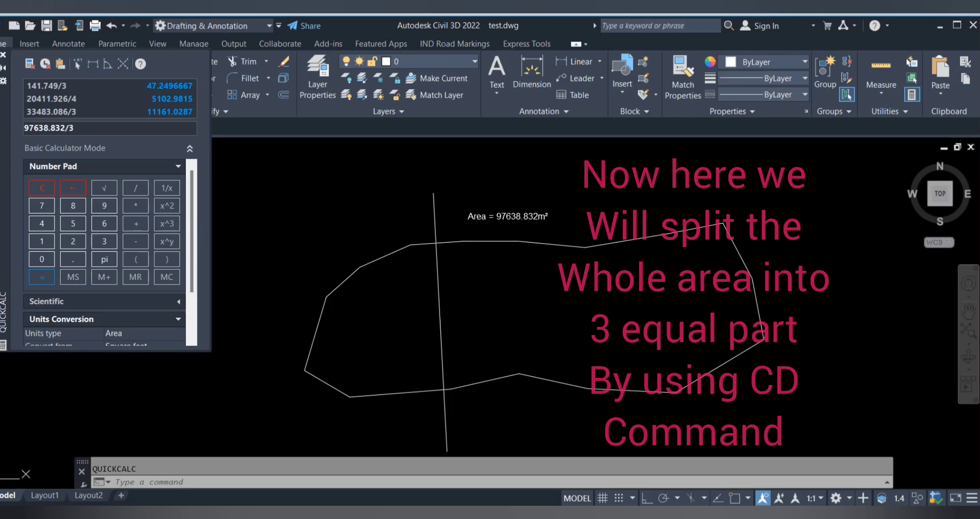
click(38, 277)
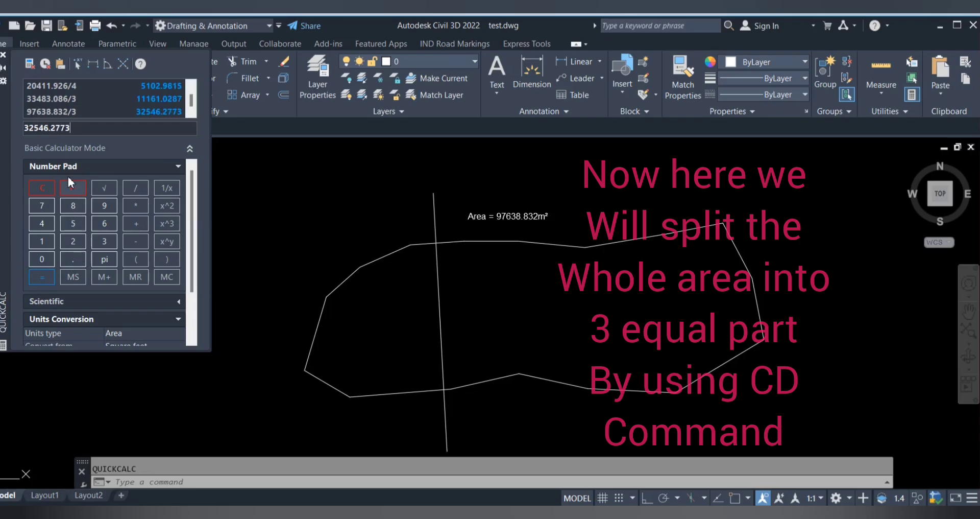
double_click(82, 128)
key(ctrl+c)
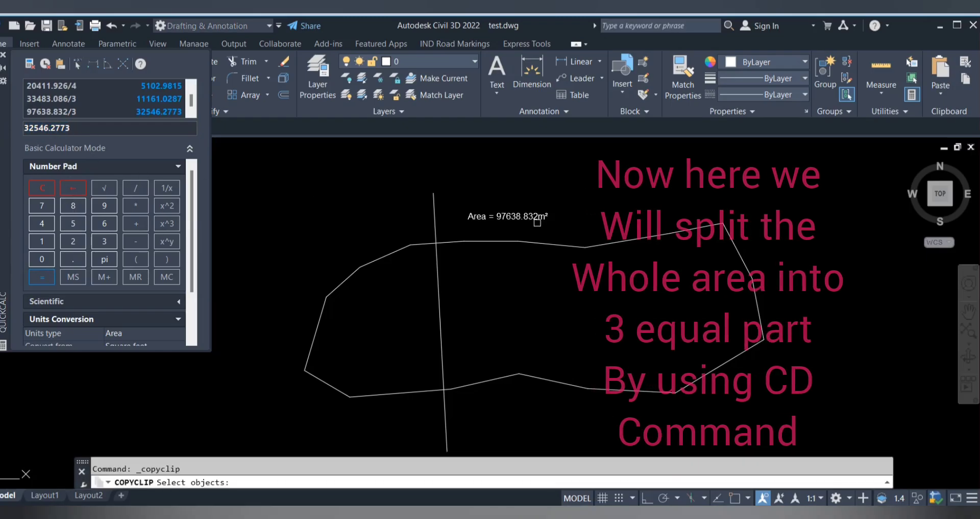
scroll(538, 222, up, 2)
key(Escape)
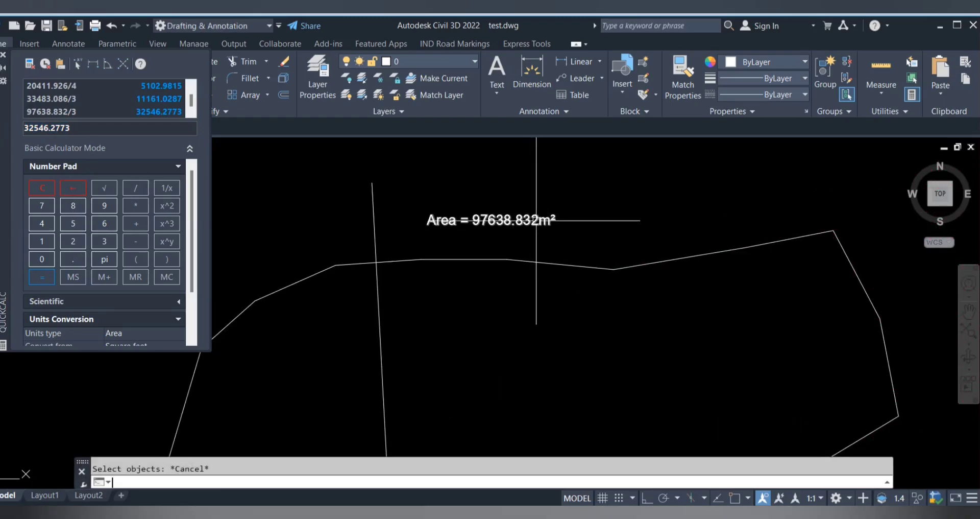
Copy the area label to a spot directly below the original.
text(co)
key(Return)
click(536, 220)
key(Return)
click(589, 233)
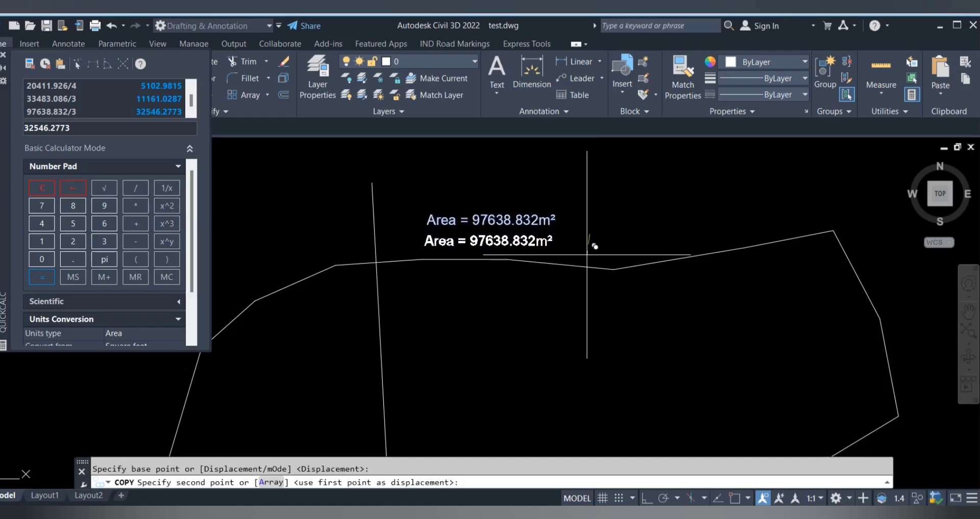
click(593, 246)
key(Escape)
Replace the number in the copied area label with 11161.0287, and close the calculator.
scroll(505, 248, up, 2)
double_click(546, 232)
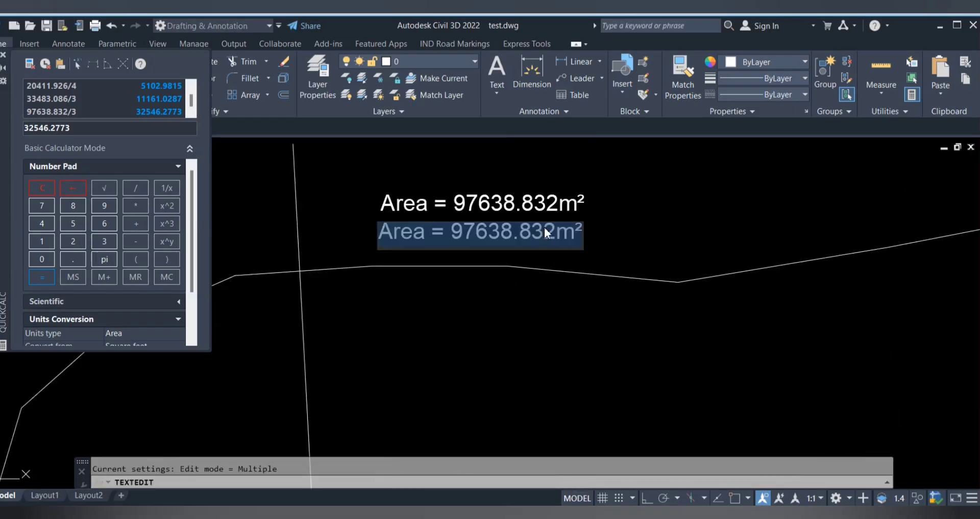
drag(556, 233, 458, 242)
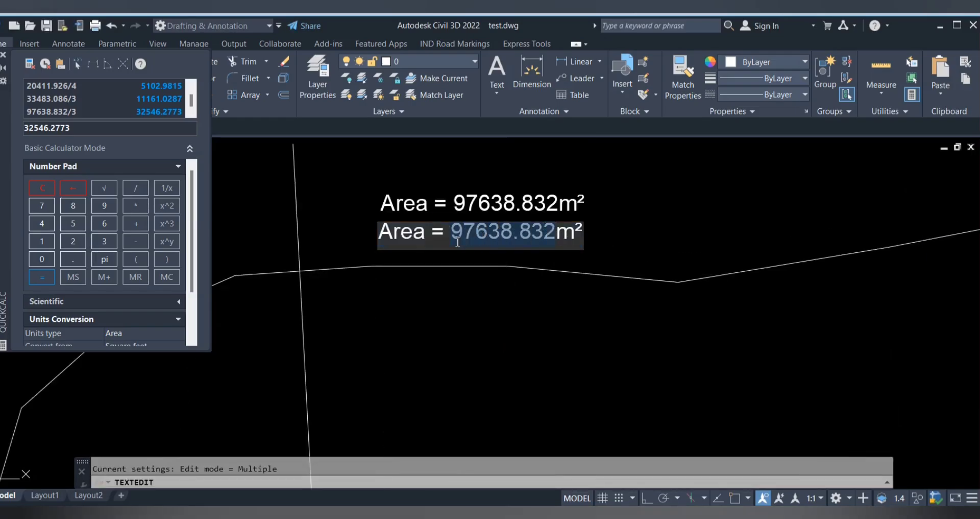
key(ctrl+v)
click(258, 211)
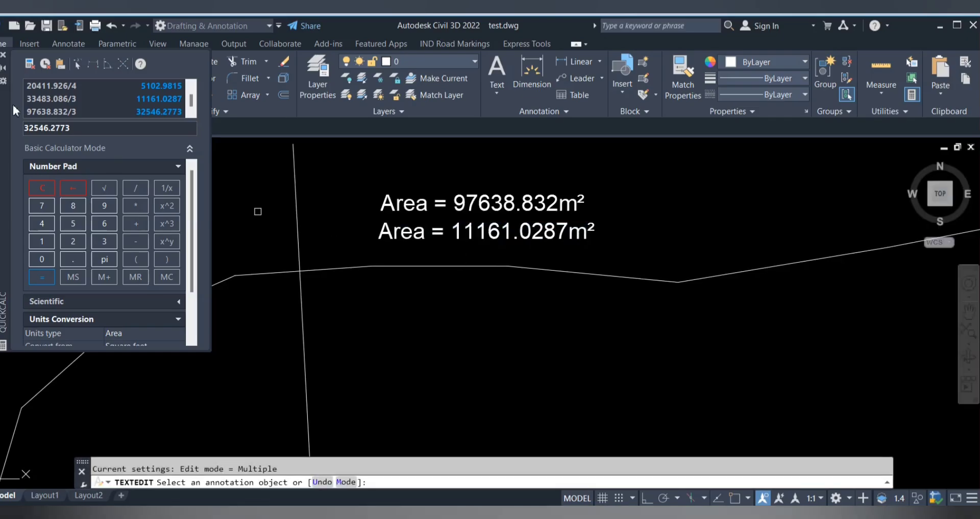
click(4, 54)
key(Escape)
Move the copied area label outside the boundary's upper-left edge, to the left of the dividing line.
click(505, 230)
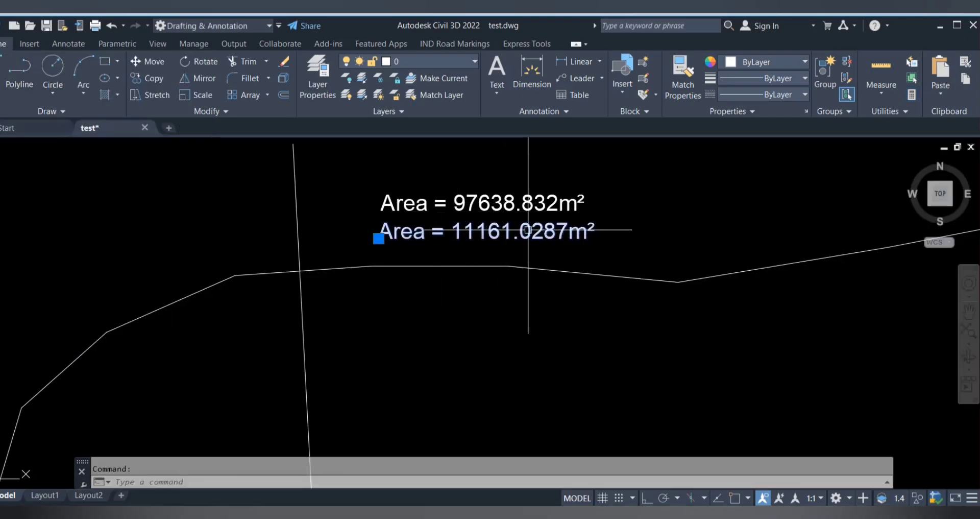
key(m)
key(Return)
click(615, 223)
scroll(735, 217, down, 3)
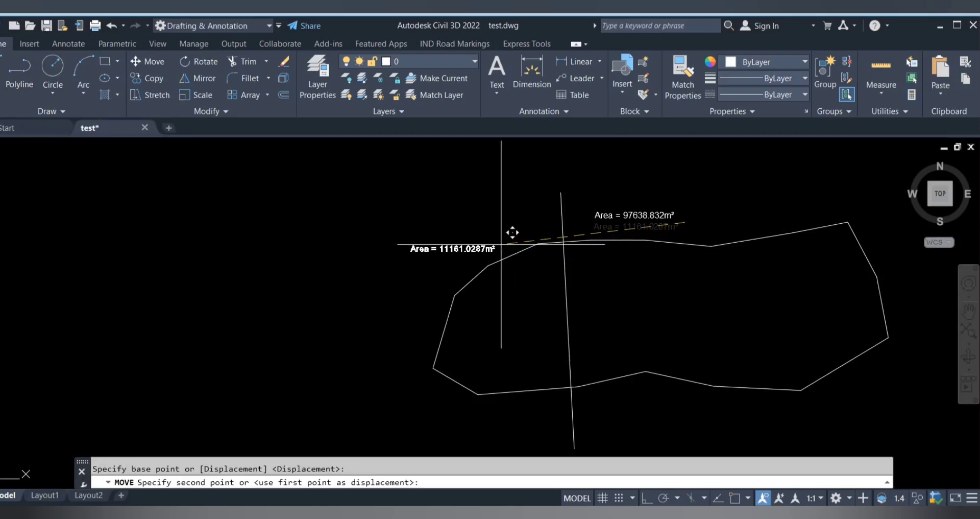
key(Escape)
scroll(569, 282, up, 2)
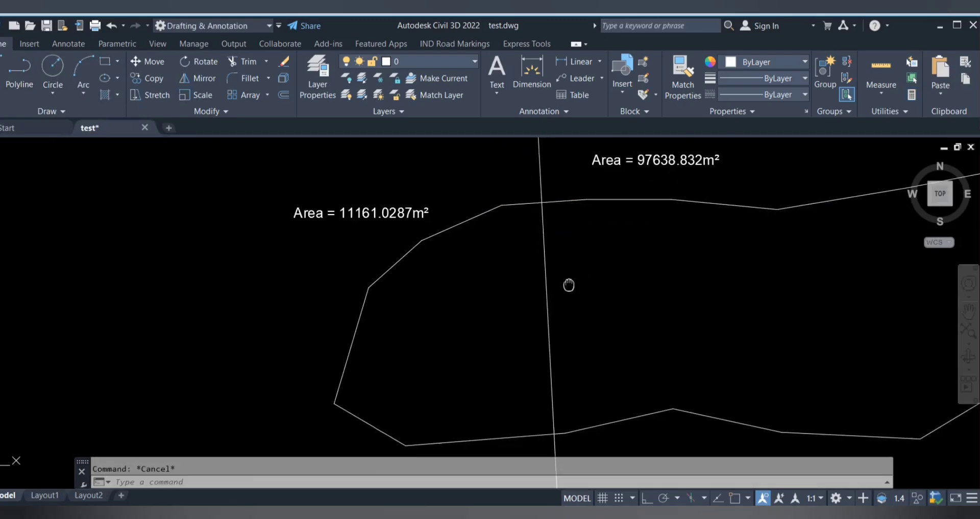
Open QuickCalc and copy the number 97638.832 from the area label above the boundary.
middle_drag(568, 285, 576, 296)
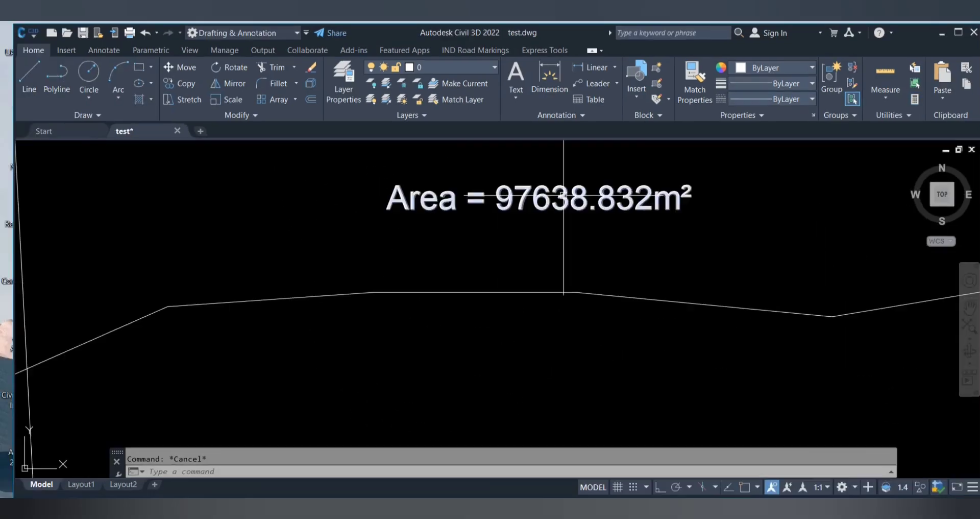
middle_drag(566, 223, 549, 266)
text(qc)
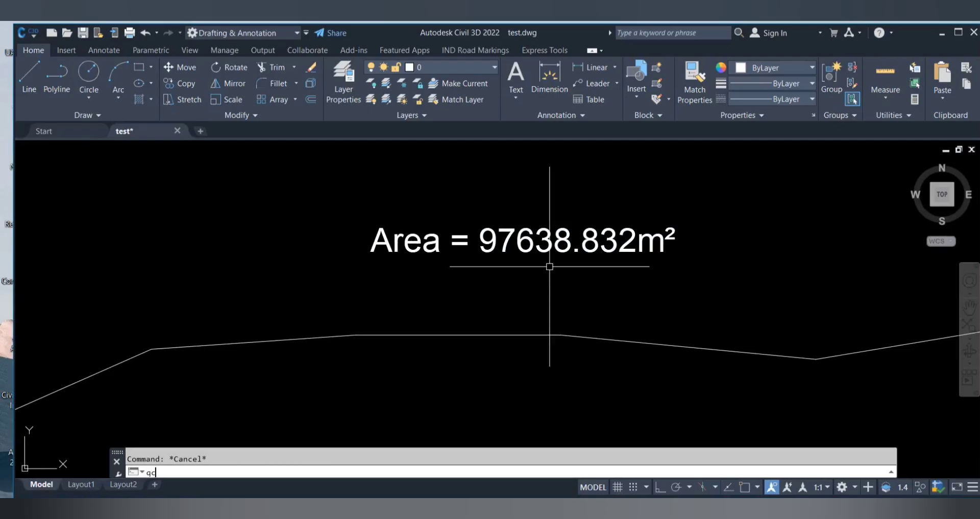
key(Return)
double_click(620, 250)
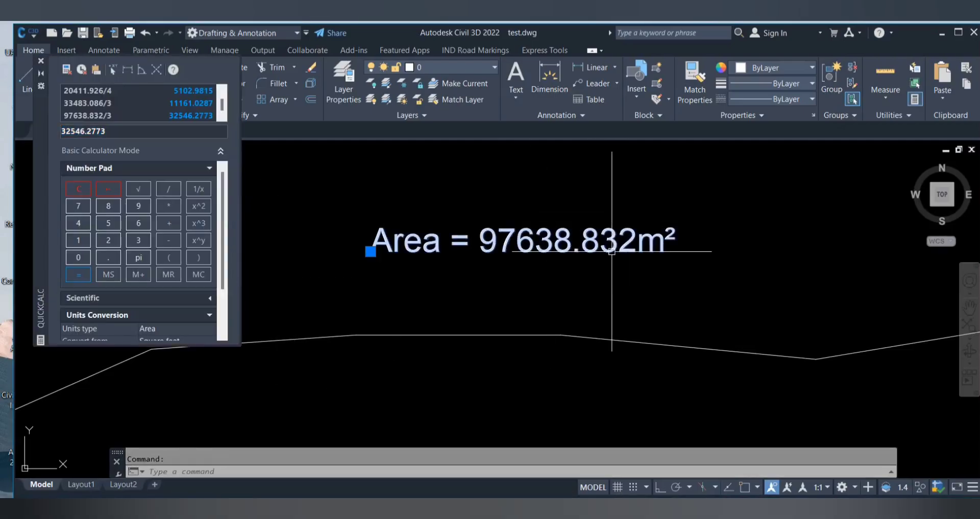
drag(634, 254, 479, 267)
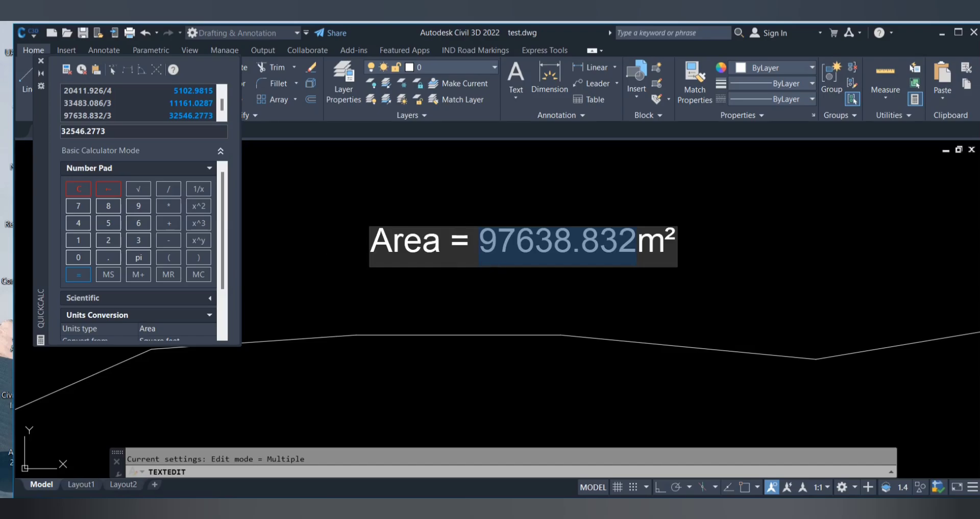
click(297, 241)
Calculate 97638.832/3 in QuickCalc, copy the result, and close the calculator.
double_click(95, 131)
drag(116, 132, 52, 132)
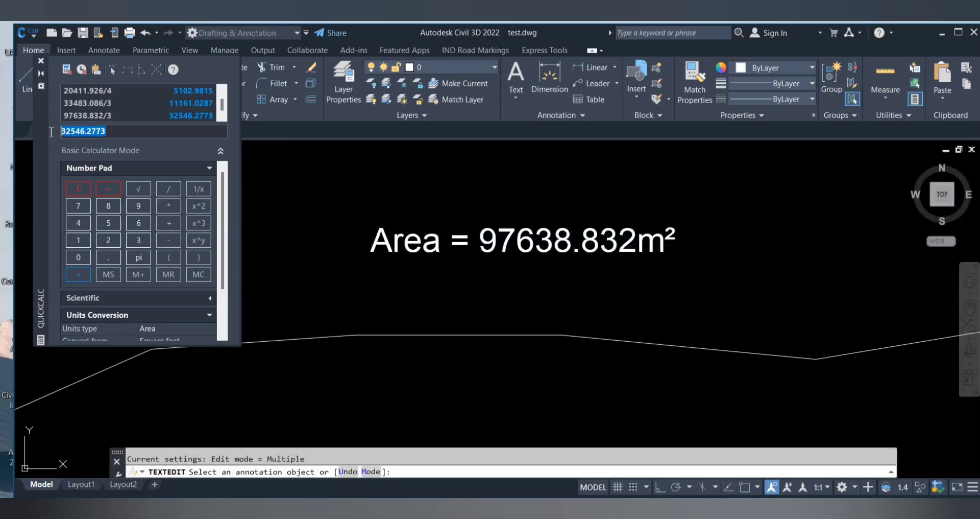
key(ctrl+v)
click(139, 240)
click(80, 274)
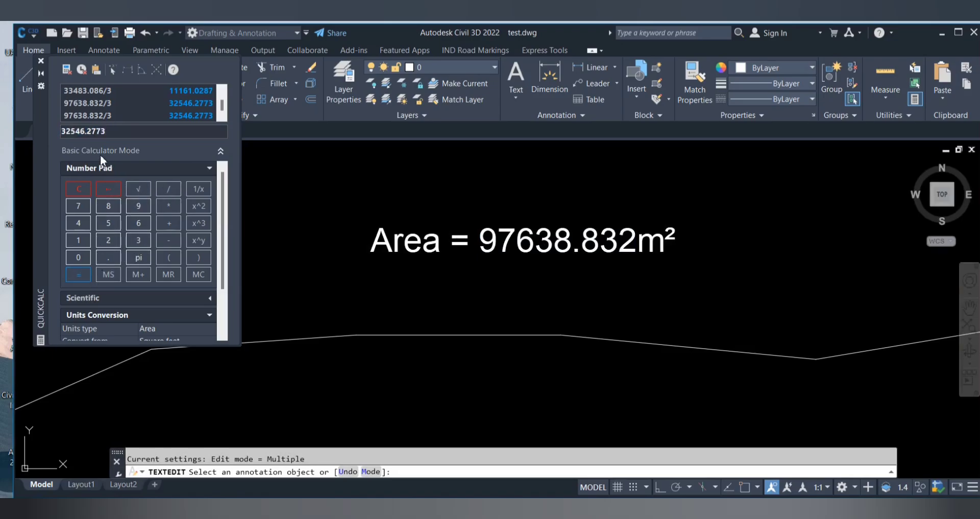
drag(109, 132, 55, 133)
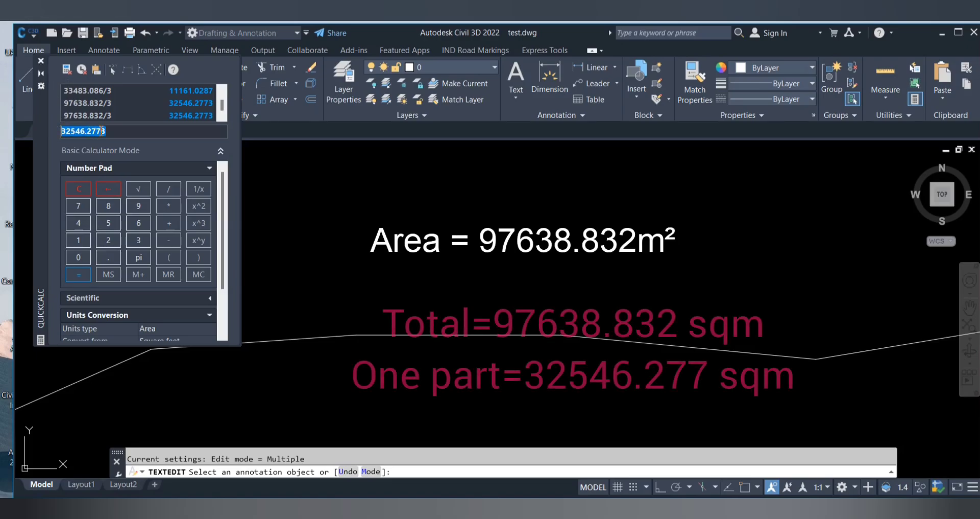
click(41, 61)
Replace the number in the area label outside the boundary's upper-left edge with 32546.277.
scroll(452, 315, down, 4)
scroll(452, 315, up, 5)
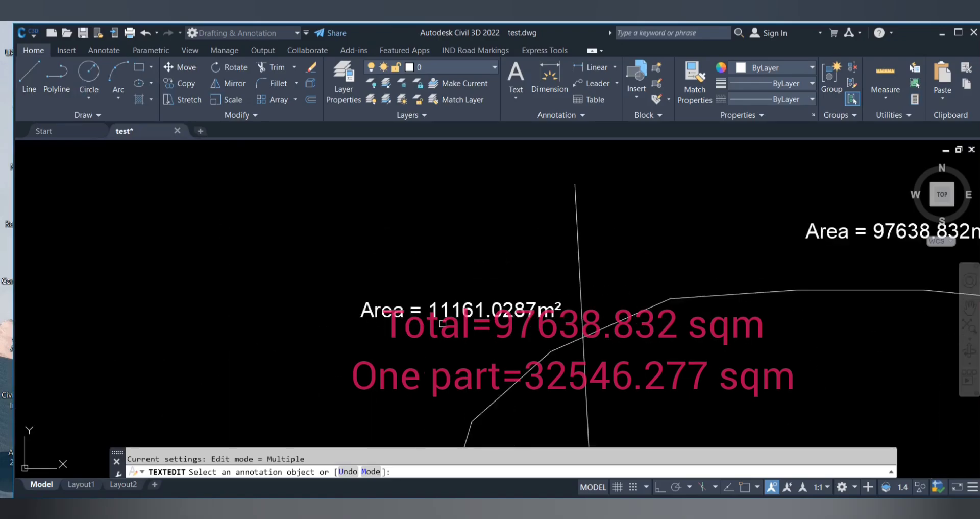
click(453, 311)
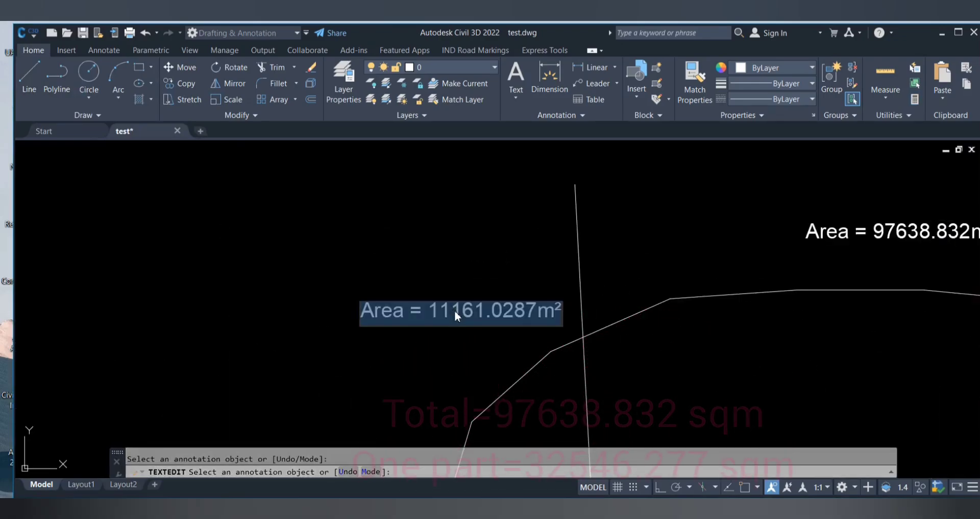
drag(514, 314, 464, 321)
drag(541, 318, 433, 324)
click(435, 324)
key(ctrl+v)
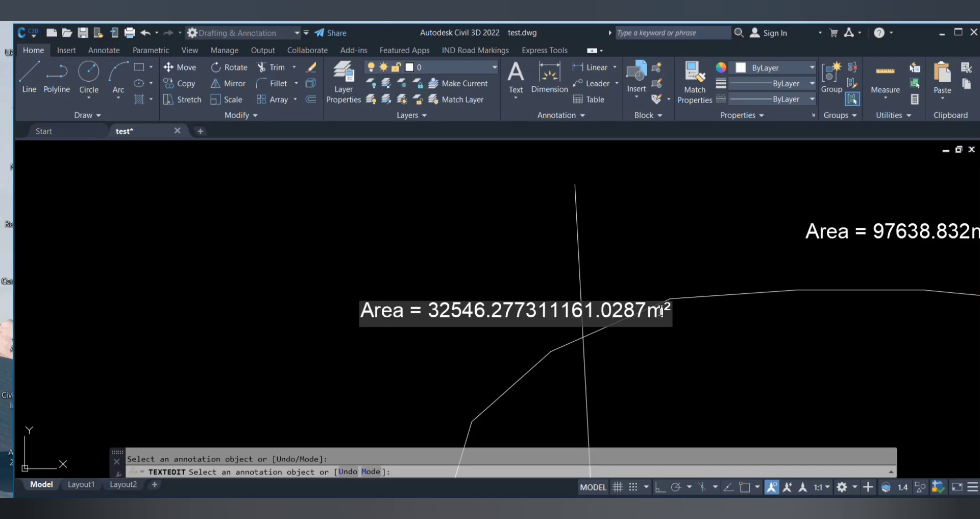
drag(648, 312, 545, 318)
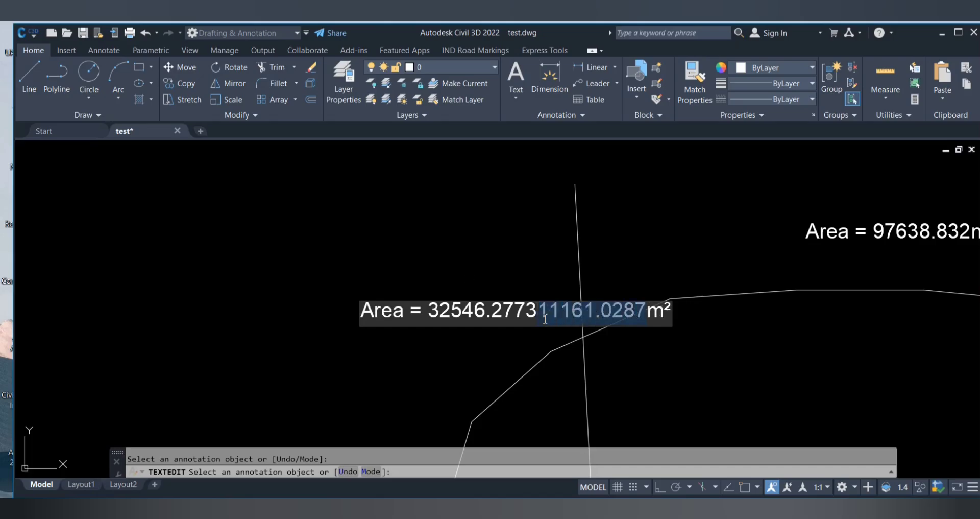
key(Delete)
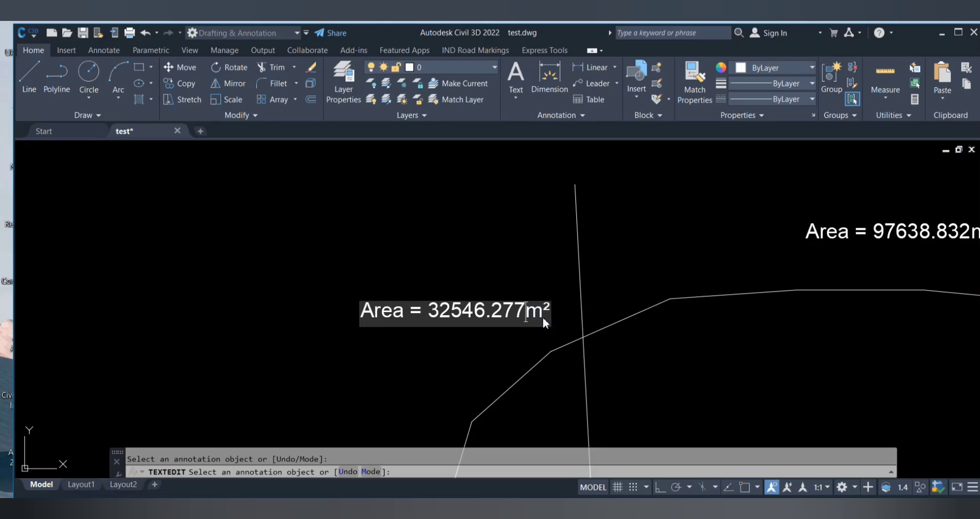
key(Escape)
Load the CD application from the split area folder.
scroll(475, 286, down, 5)
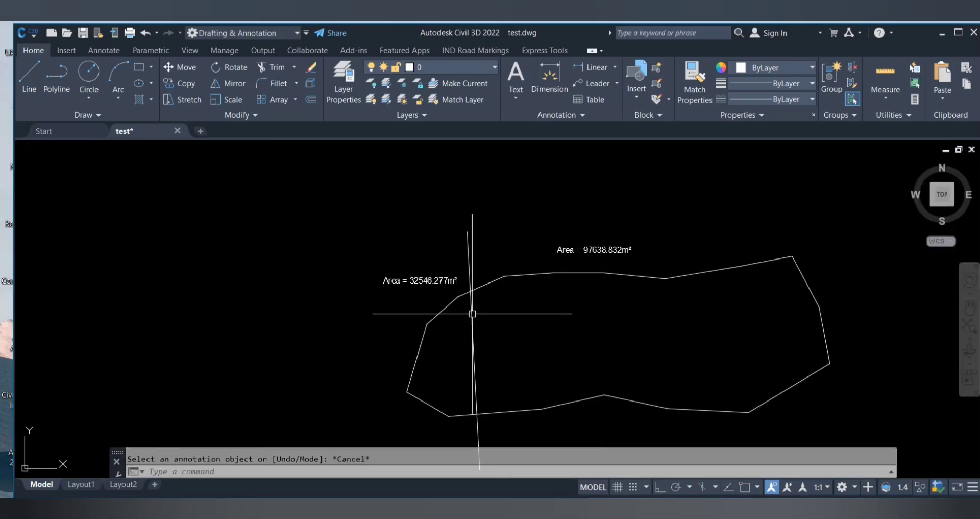
text(ap)
key(Return)
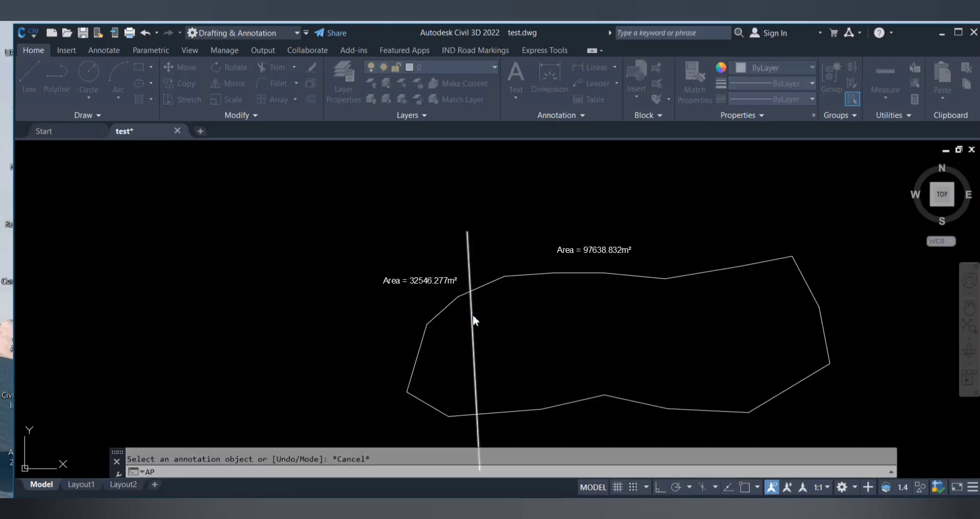
click(366, 196)
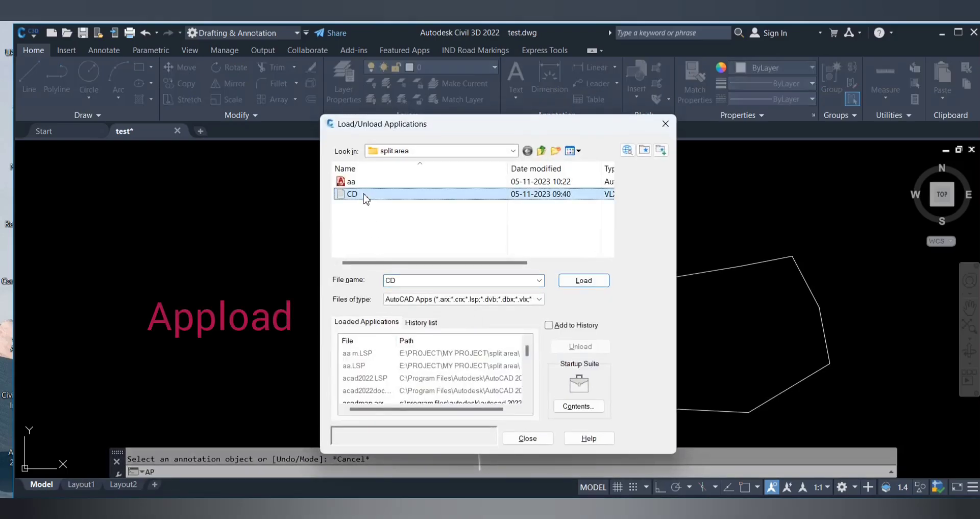
click(595, 282)
click(529, 438)
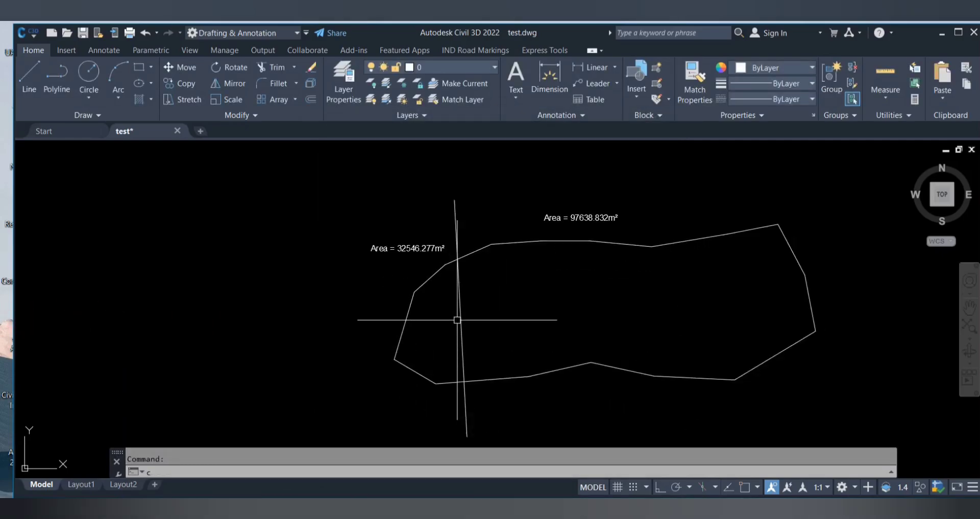
Run CD with the closed polyline as boundary and the crossing line as divider, specifying the side left of that line.
text(CD)
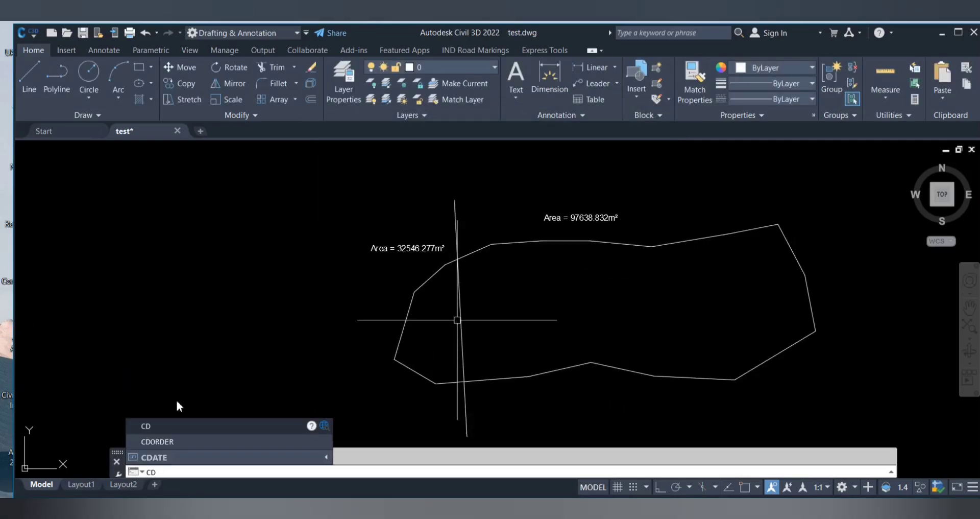
click(168, 426)
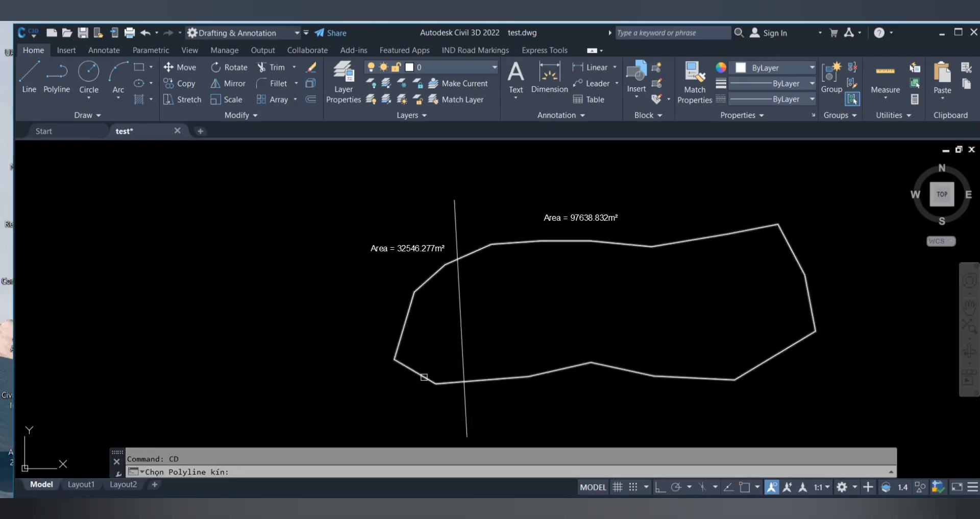
click(424, 377)
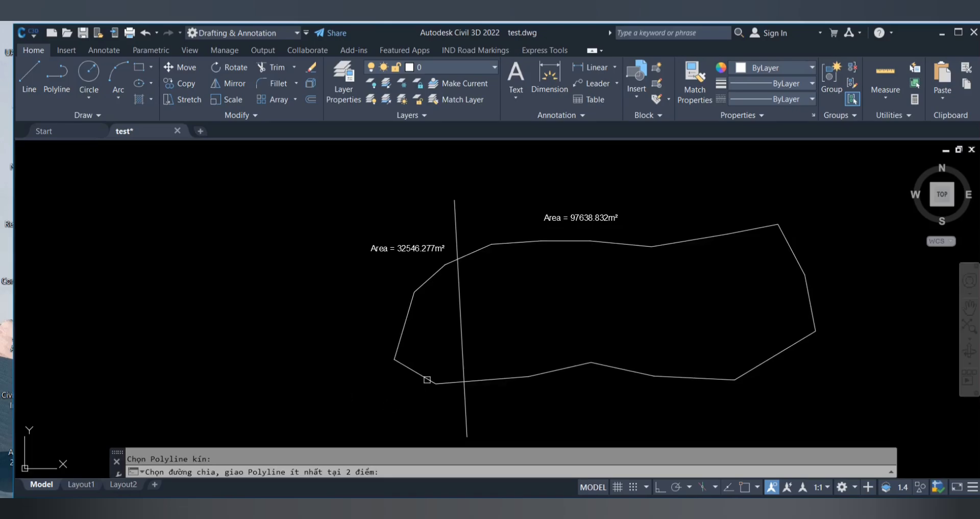
click(464, 333)
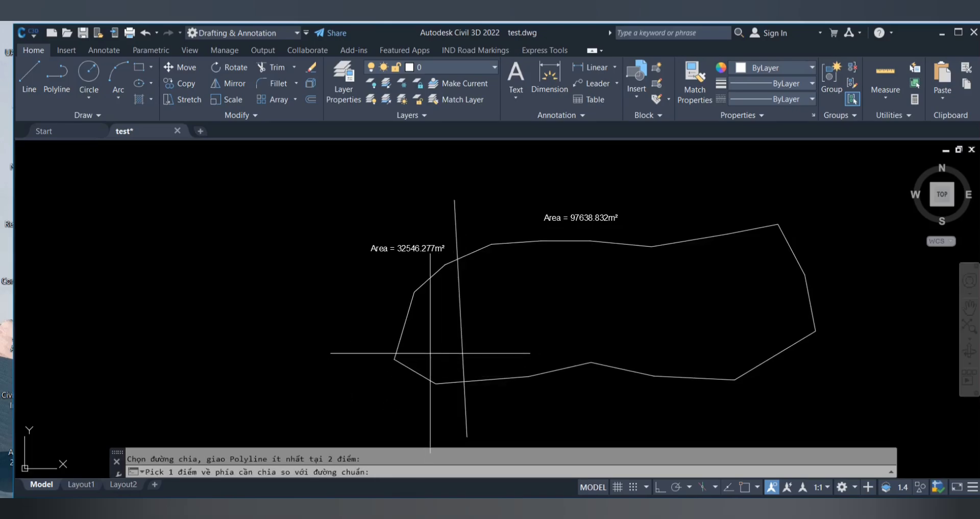
click(431, 333)
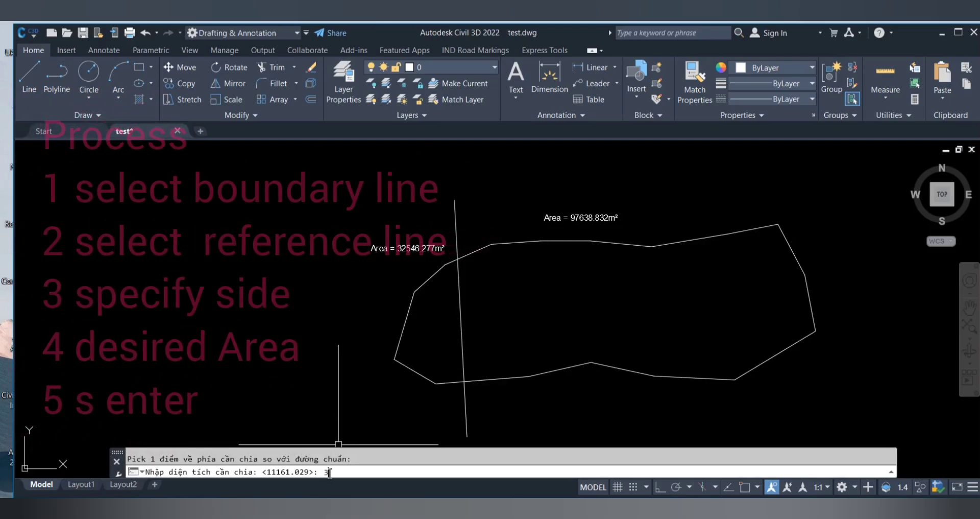
Set the area to split off to 32546.277 with the parallel option S, and dismiss the completion message.
text(35)
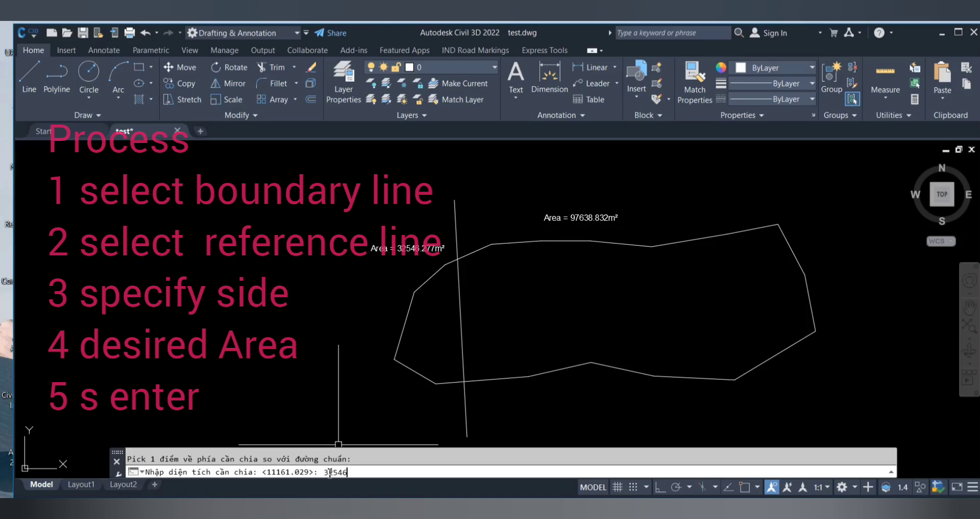
text(546.277)
key(Return)
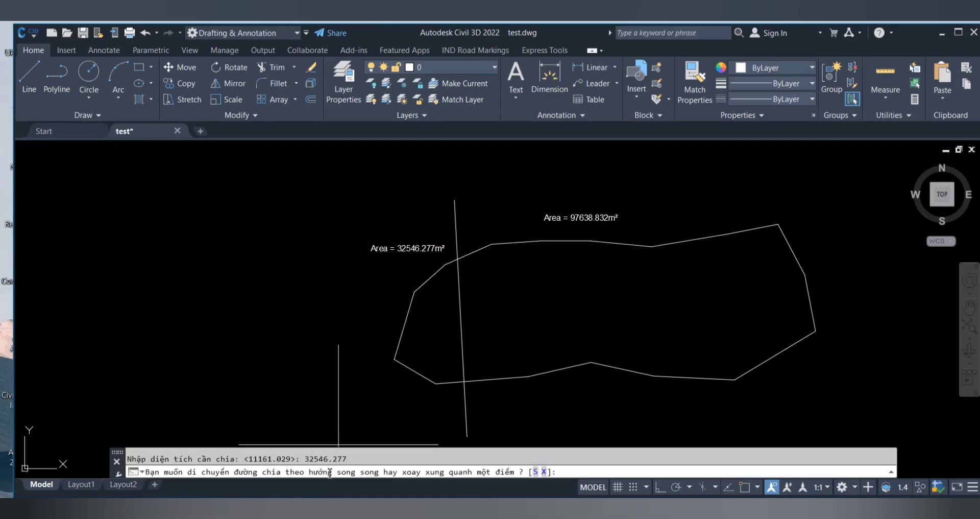
click(535, 471)
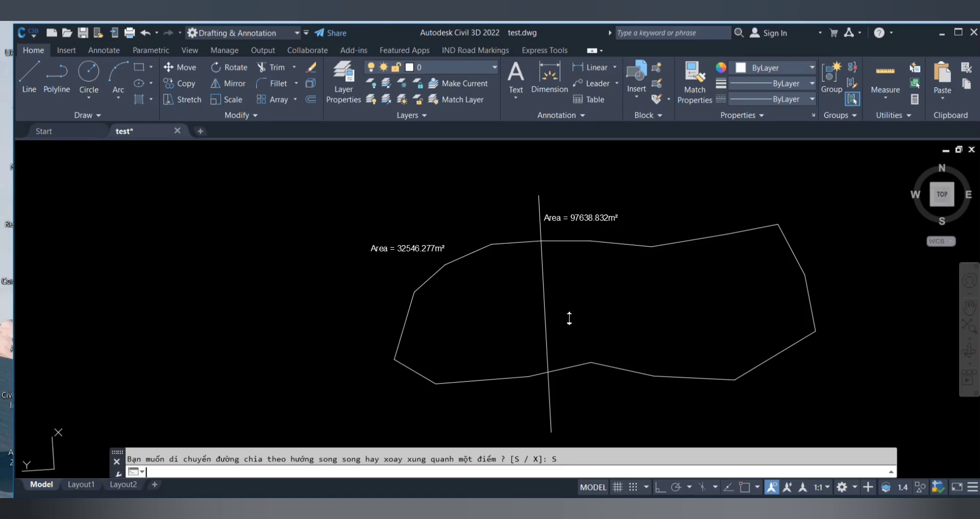
click(514, 294)
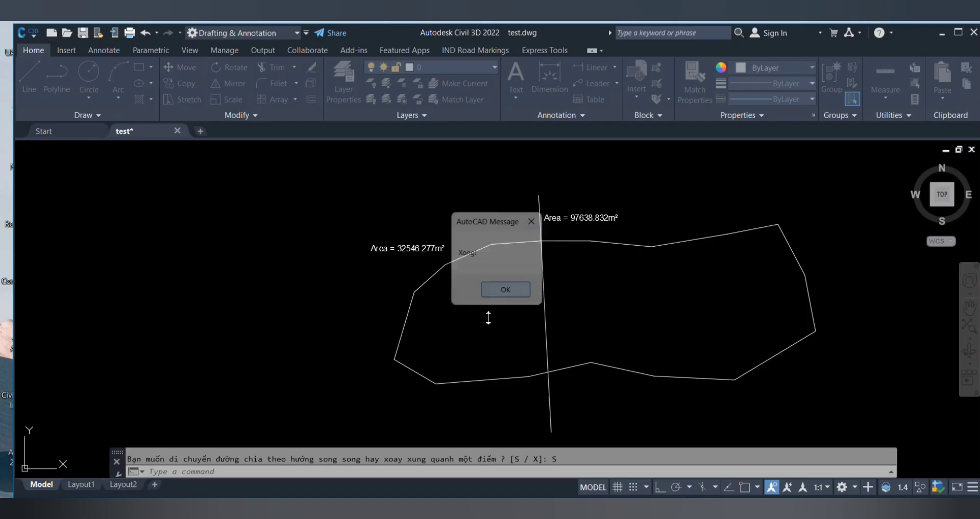
Create a polyline boundary around the region left of the dividing line with the BO command.
text(BO)
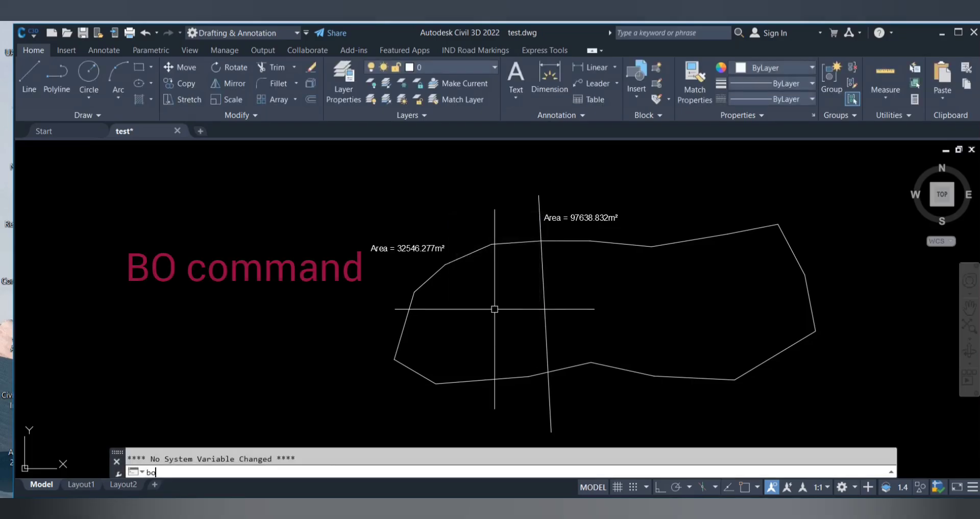
key(Return)
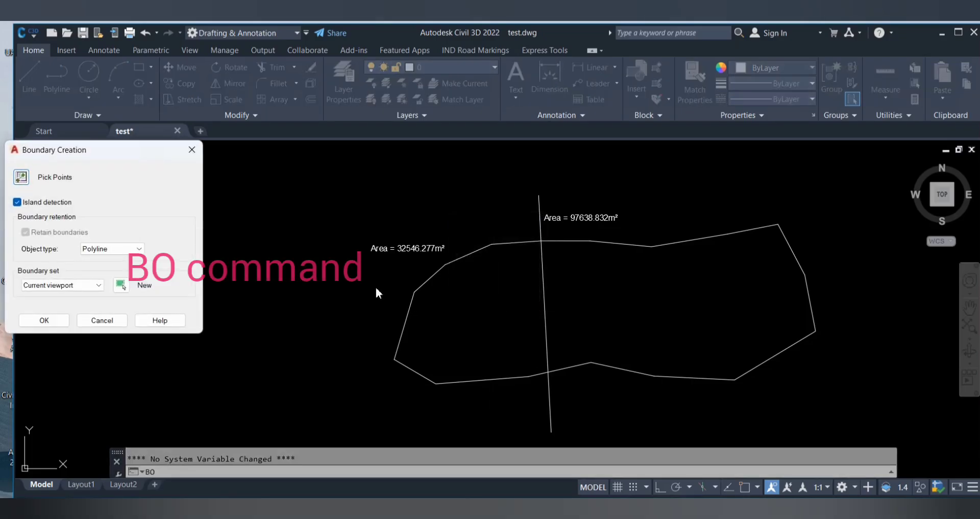
click(44, 321)
click(495, 313)
key(Return)
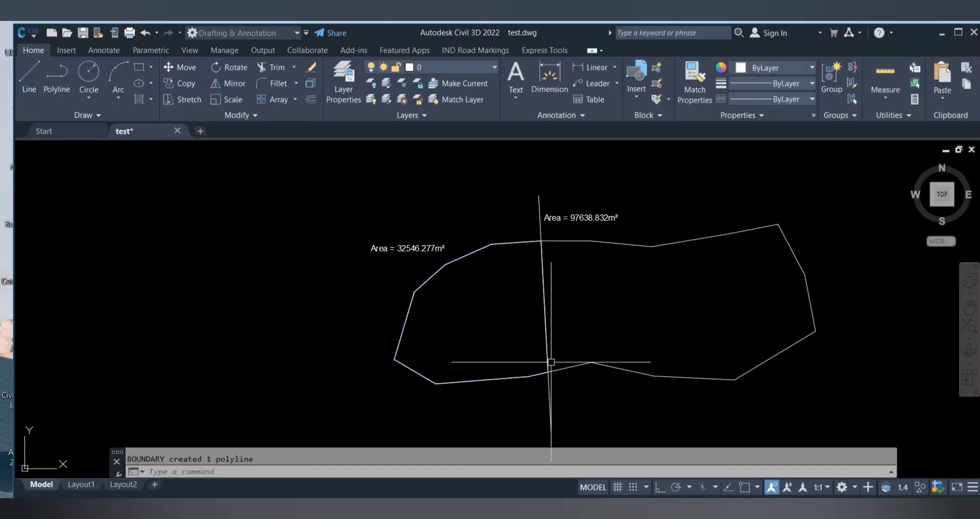
key(Escape)
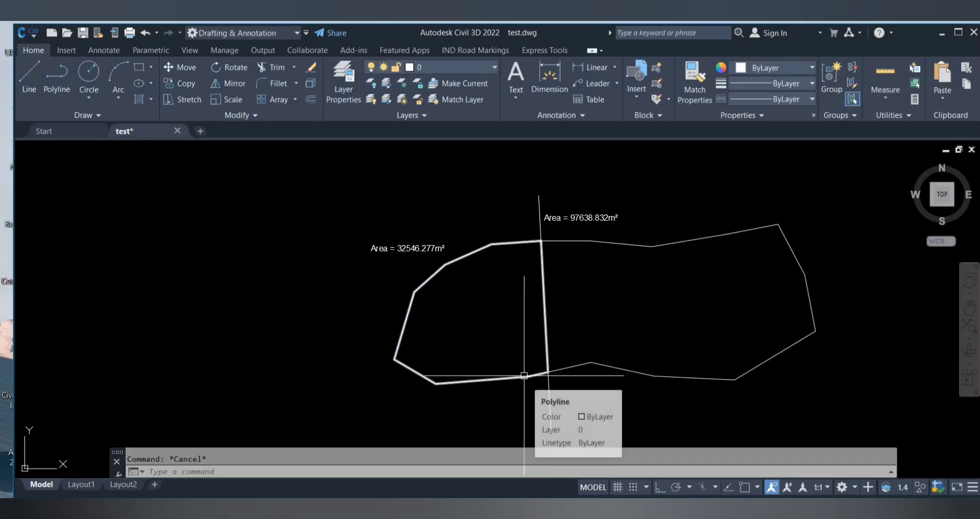
Select the new polyline left of the dividing line to check its outline, and clear the selection.
click(524, 375)
right_click(565, 336)
click(583, 351)
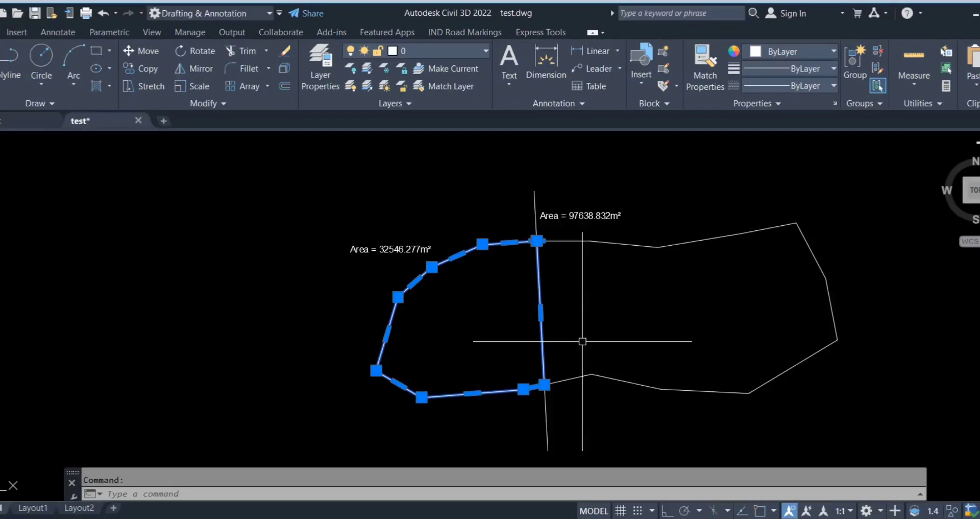
key(Escape)
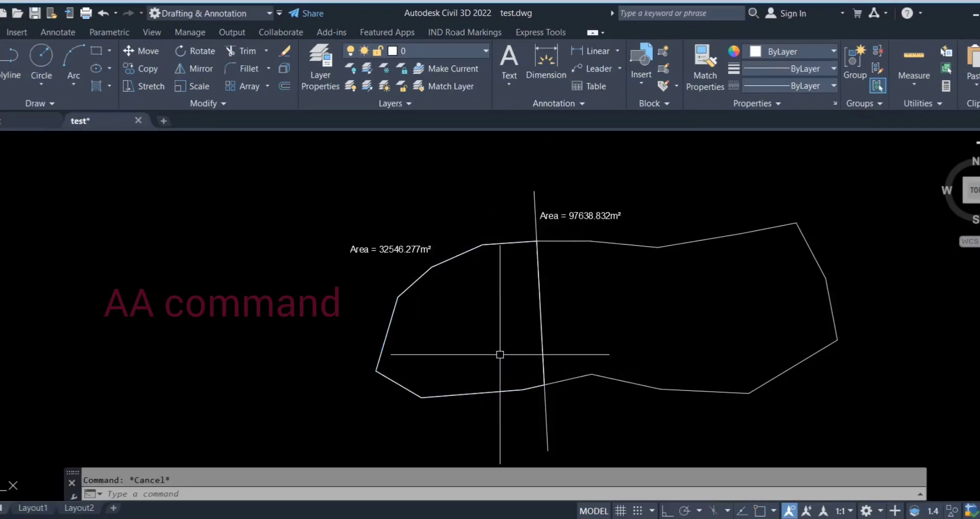
Label the area of the left region's polyline with AA, placing the text inside the region at the default height 8.
text(AA)
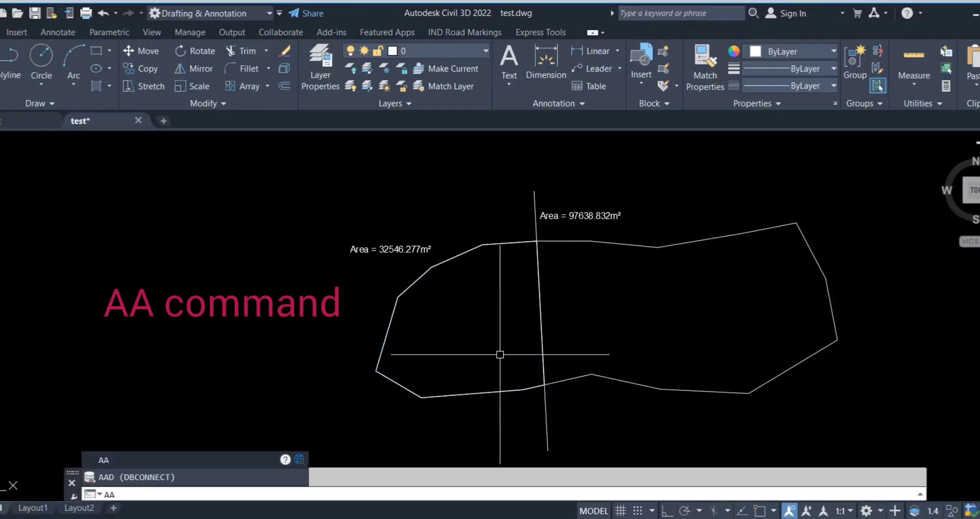
key(Return)
click(411, 283)
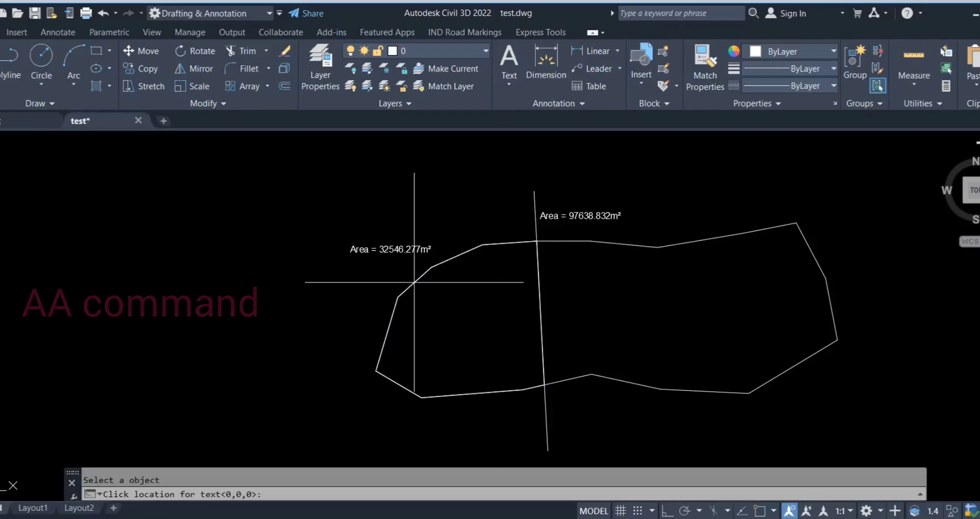
click(431, 352)
click(431, 352)
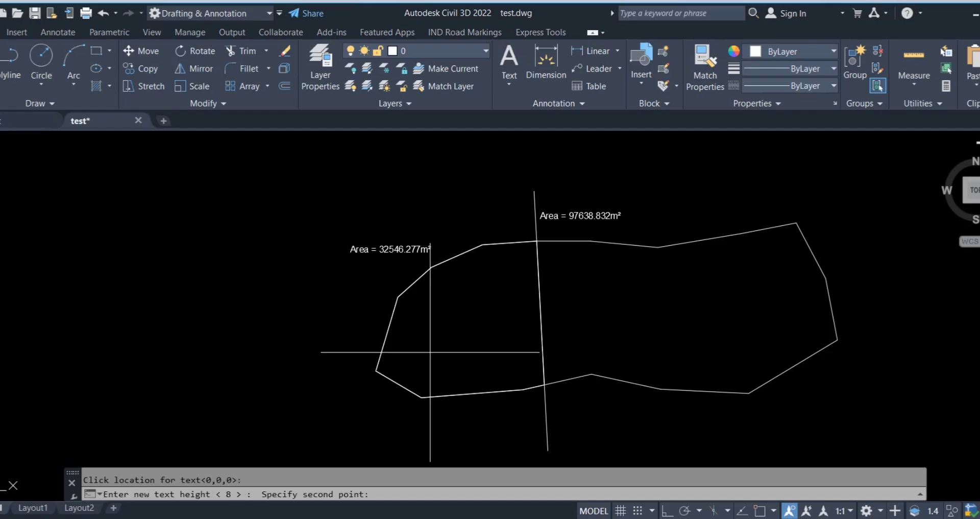
key(Escape)
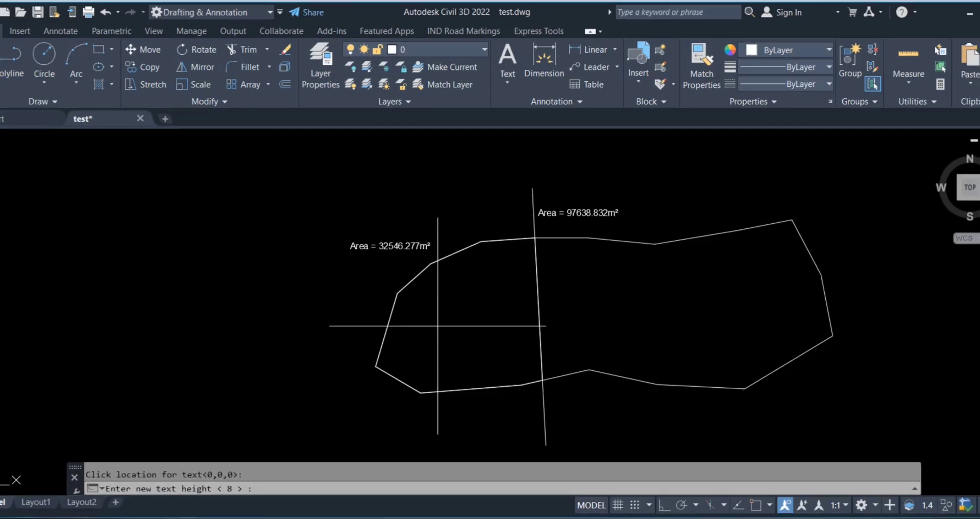
key(Return)
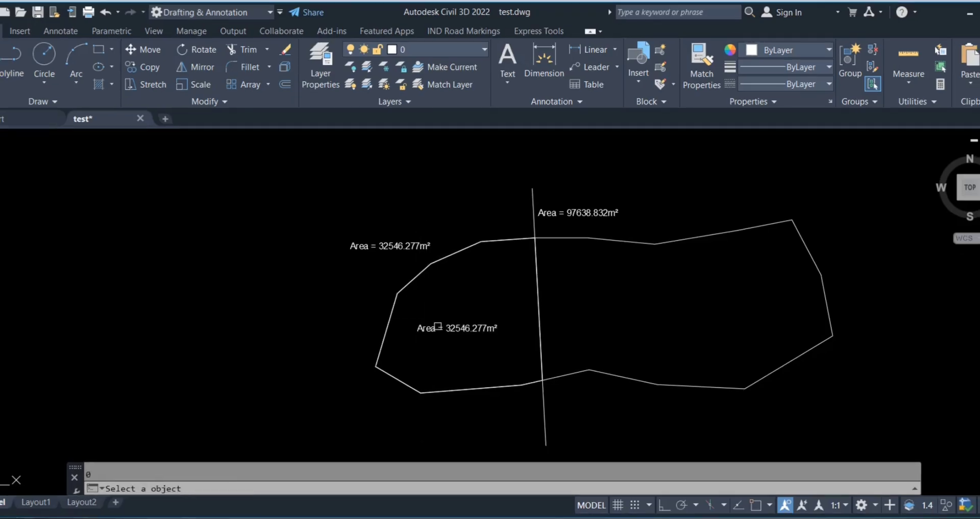
scroll(455, 316, up, 2)
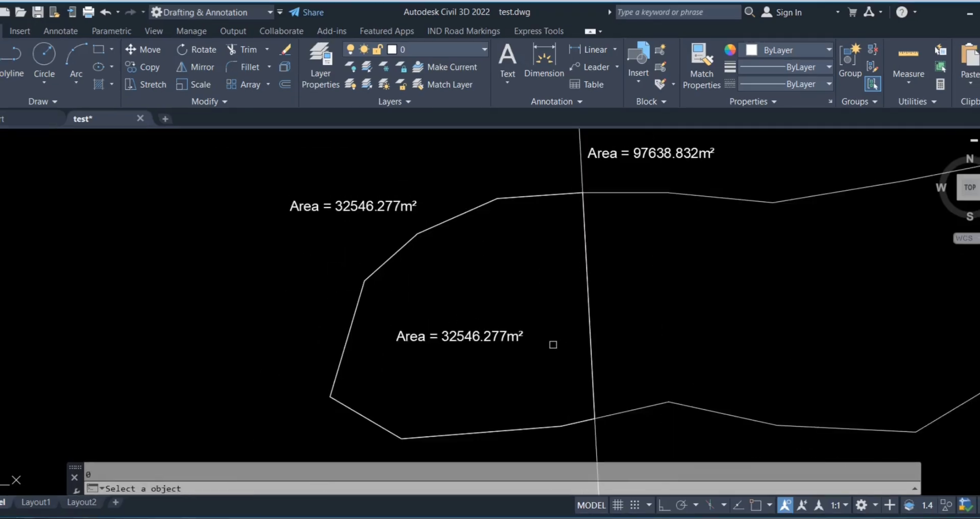
key(Escape)
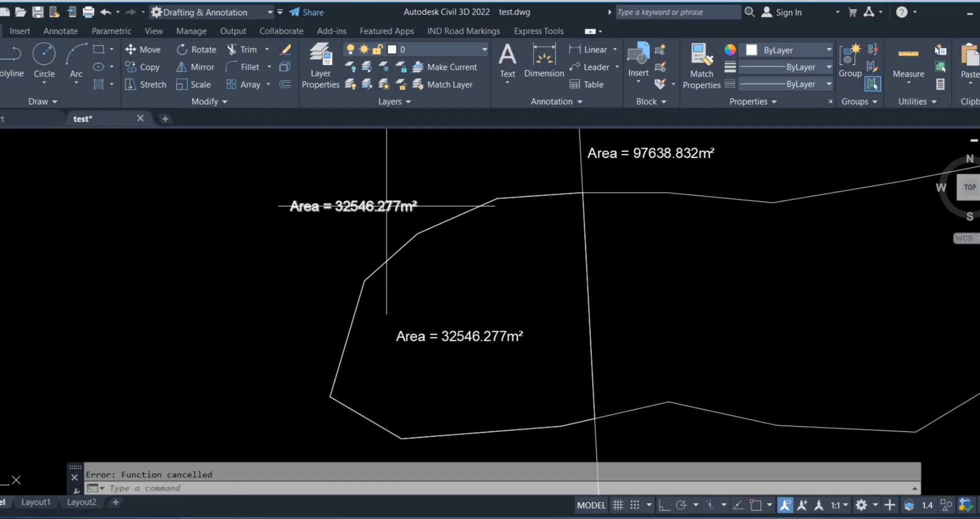
Move the long dividing line to the right so that it crosses the unlabelled remainder of the boundary.
scroll(517, 281, down, 2)
click(396, 159)
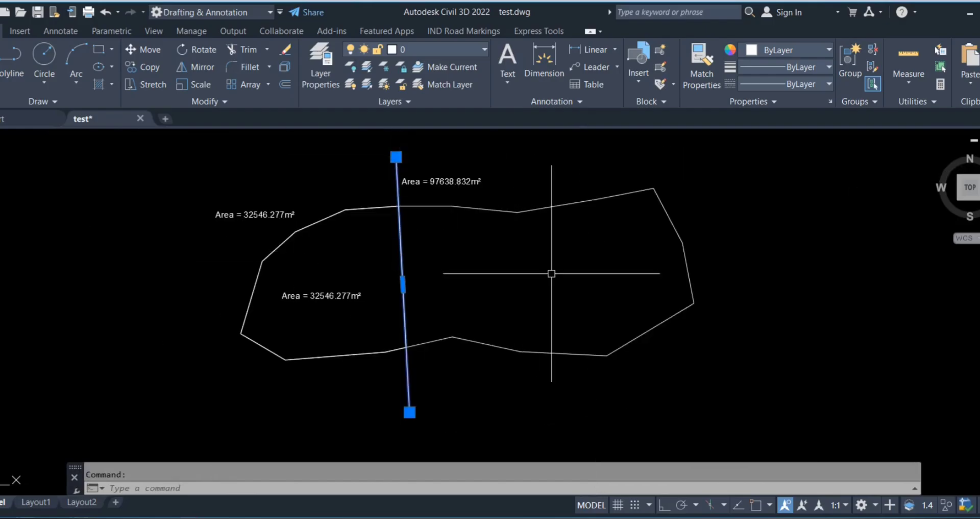
text(m)
key(Return)
click(542, 287)
click(628, 289)
key(Escape)
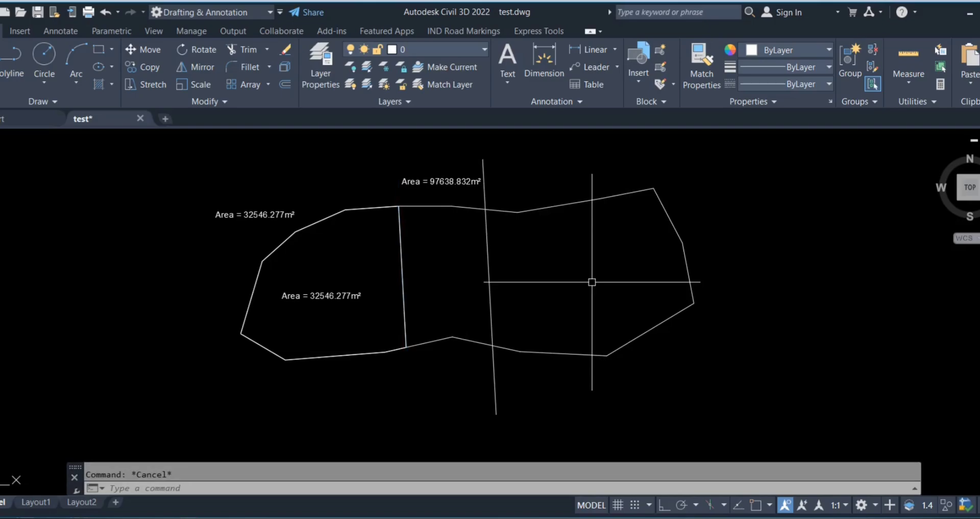
Run CD with the original closed polyline as boundary and the moved line as divider, specifying the side right of that line.
text(CD)
key(Return)
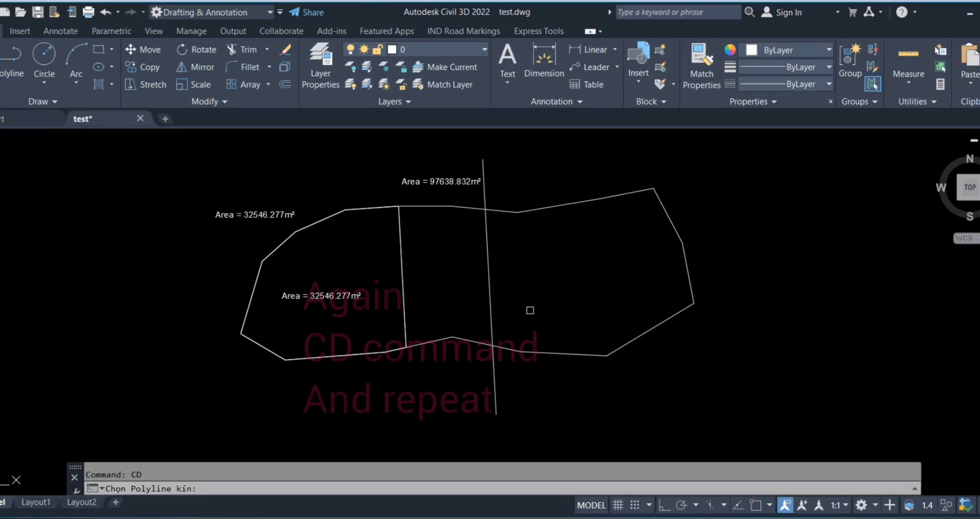
click(534, 352)
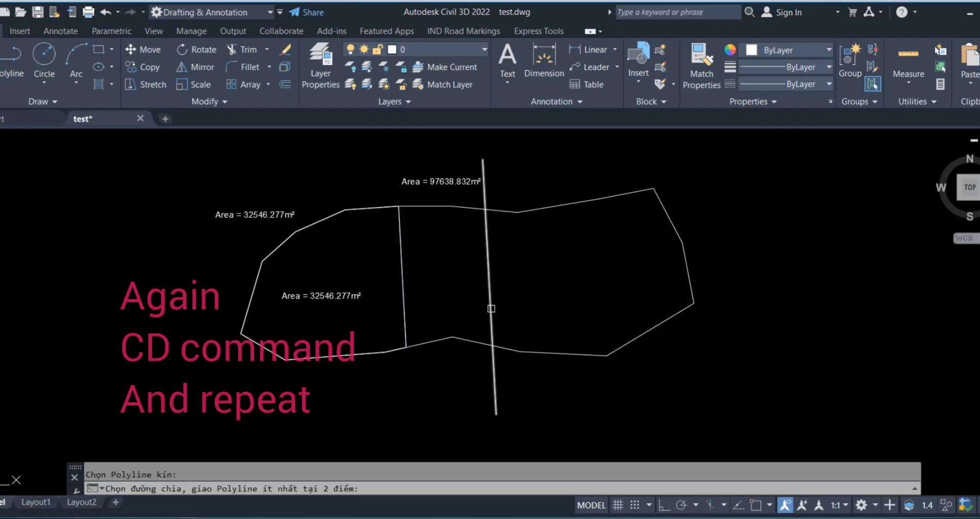
click(491, 307)
click(564, 283)
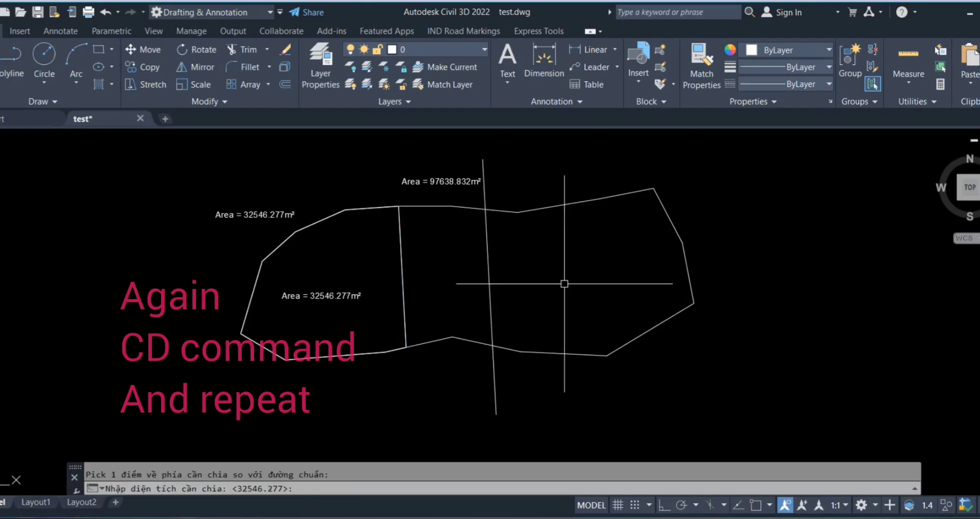
Accept 32546.277 as the area to split off, use the parallel option S, and dismiss the completion message.
scroll(367, 291, up, 5)
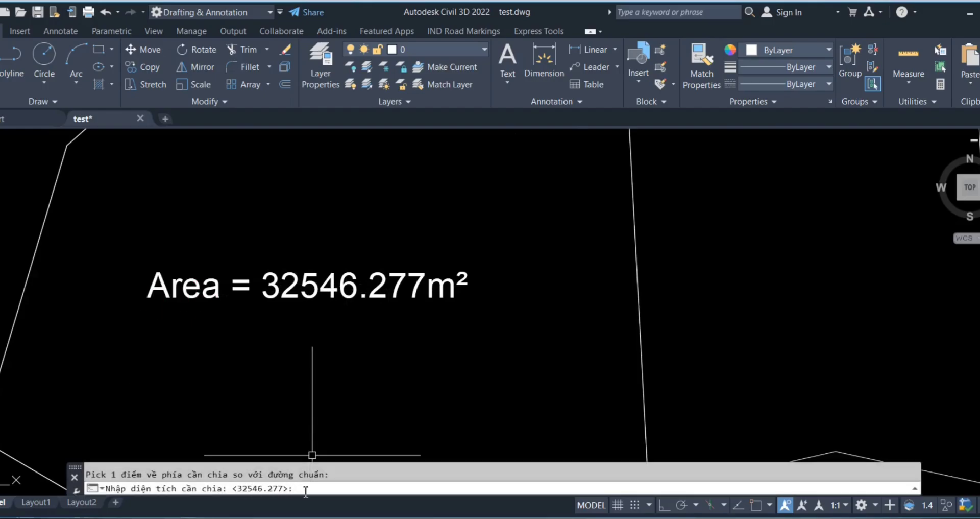
scroll(358, 373, down, 5)
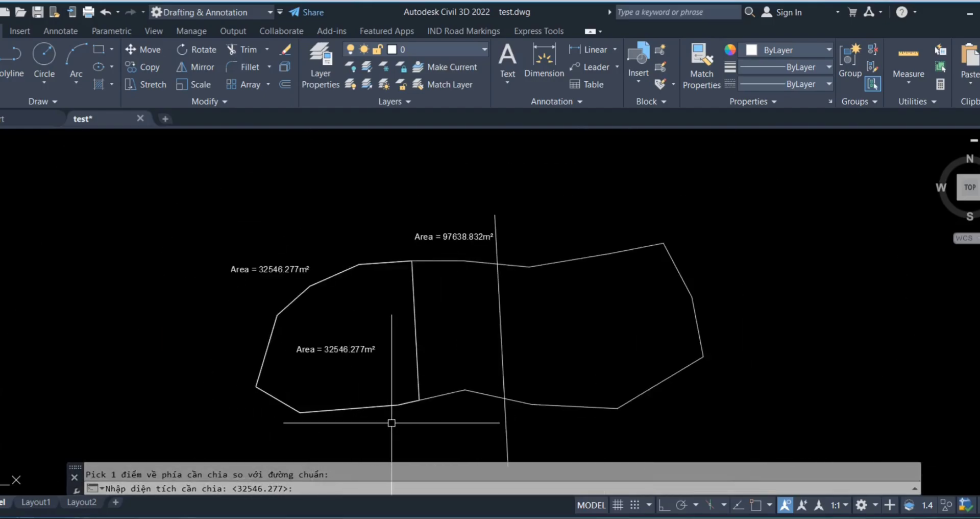
scroll(424, 404, down, 2)
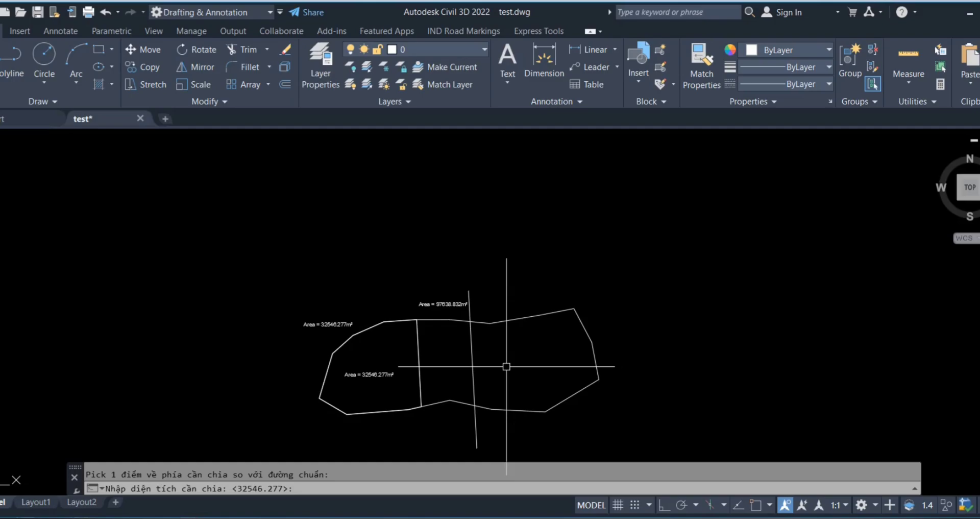
key(Return)
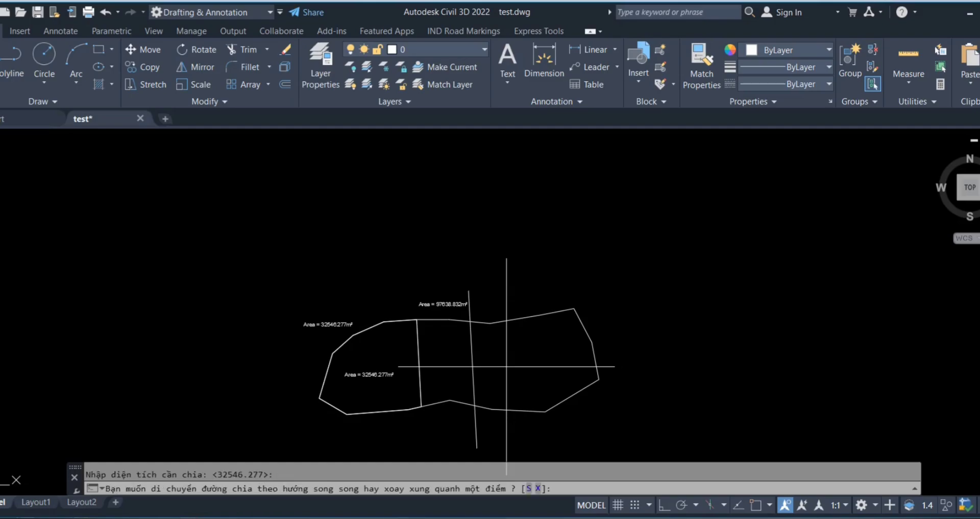
click(529, 488)
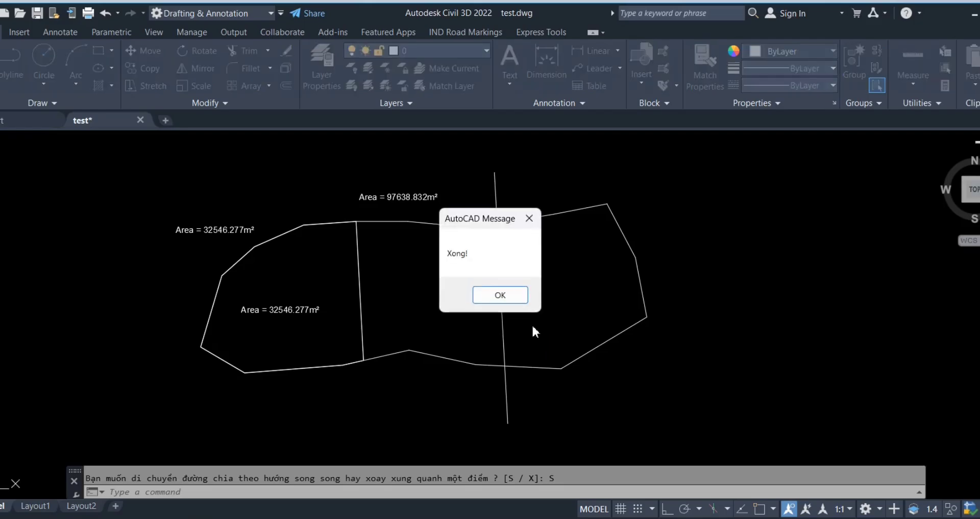
click(521, 298)
Create polyline boundaries around the middle region and the right region with the BO command.
text(bo)
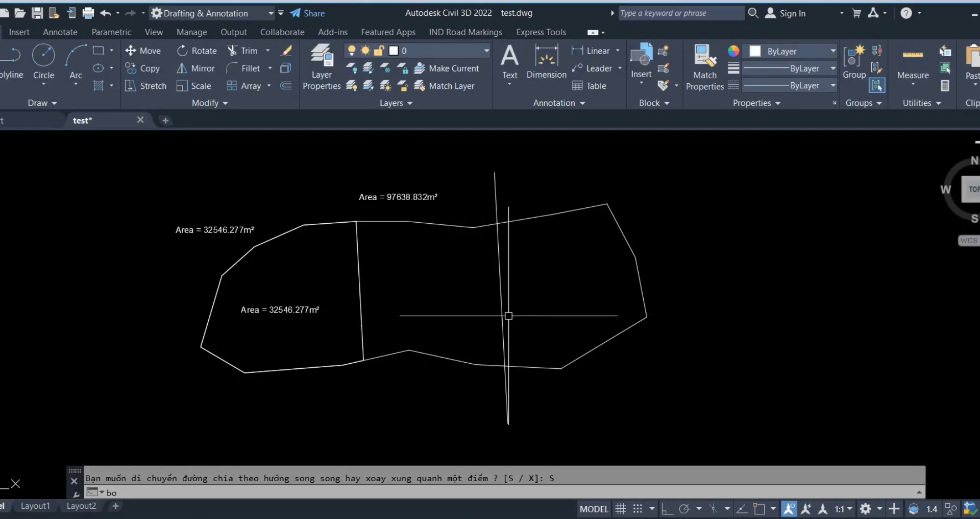
key(space)
key(space)
click(453, 306)
key(space)
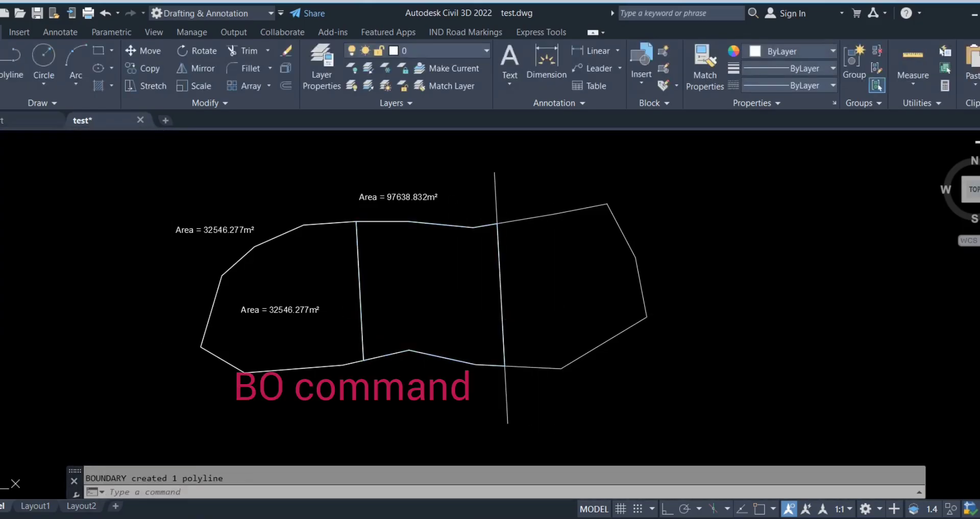
key(space)
key(space)
click(567, 302)
key(space)
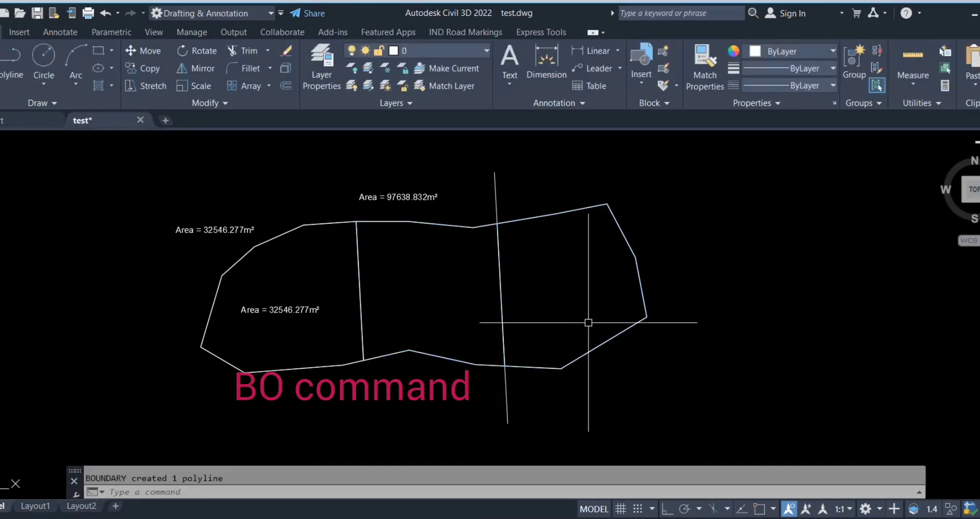
Label the area of the middle region's polyline with AA, placing the text inside that region.
text(aa)
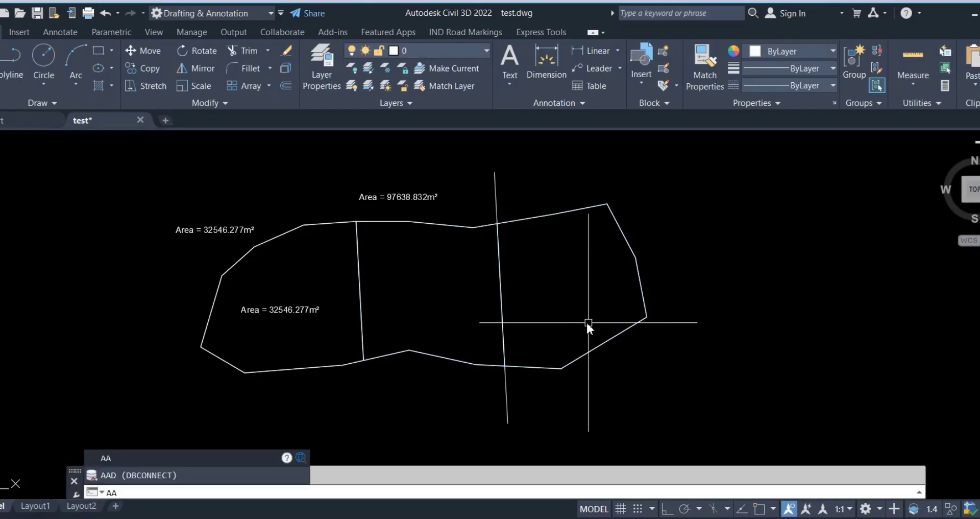
key(space)
click(473, 226)
click(402, 281)
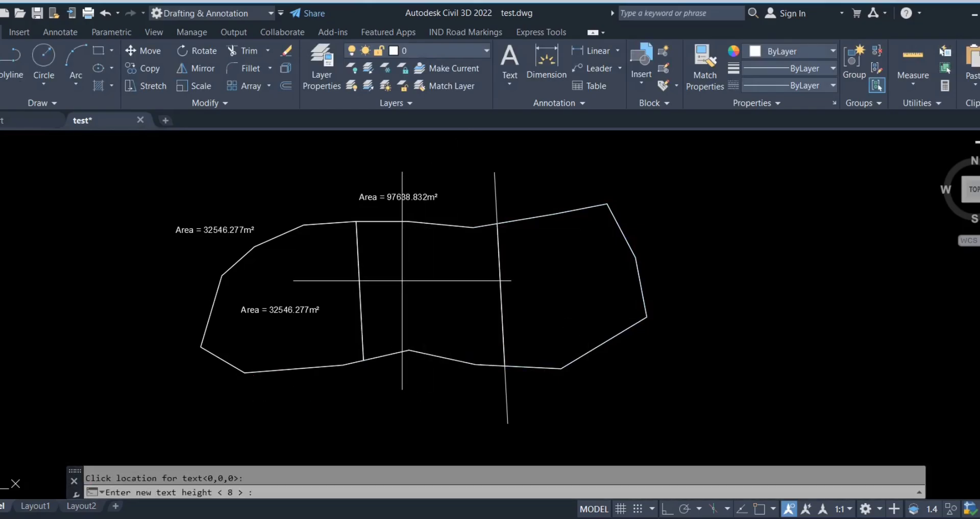
text(0)
key(Return)
key(space)
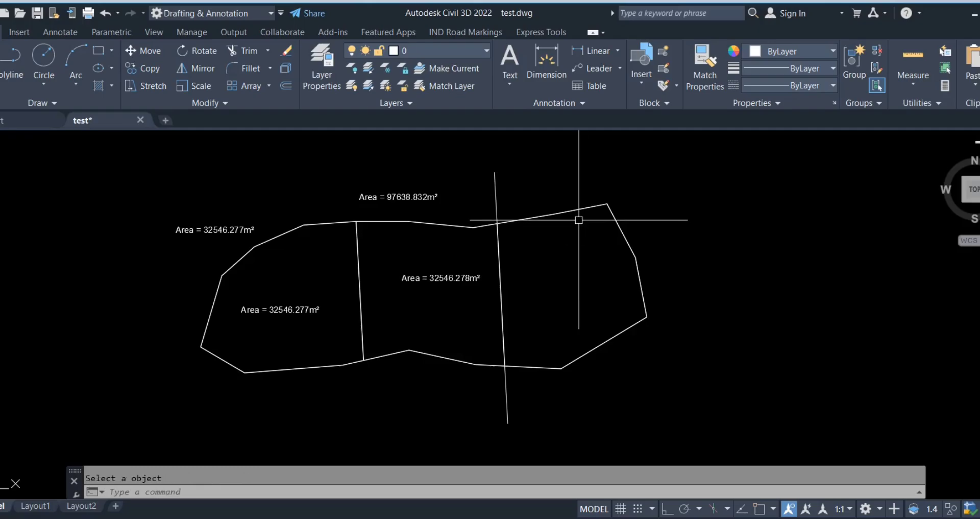
Label the area of the right region's polyline with AA, placing the text inside that region.
key(space)
click(559, 214)
click(518, 287)
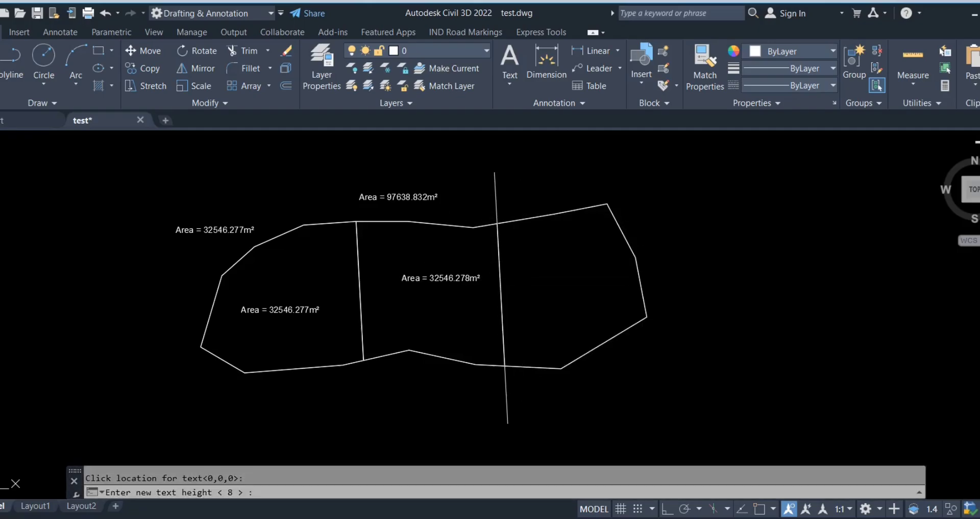
text(0)
key(Return)
scroll(550, 281, up, 2)
key(Escape)
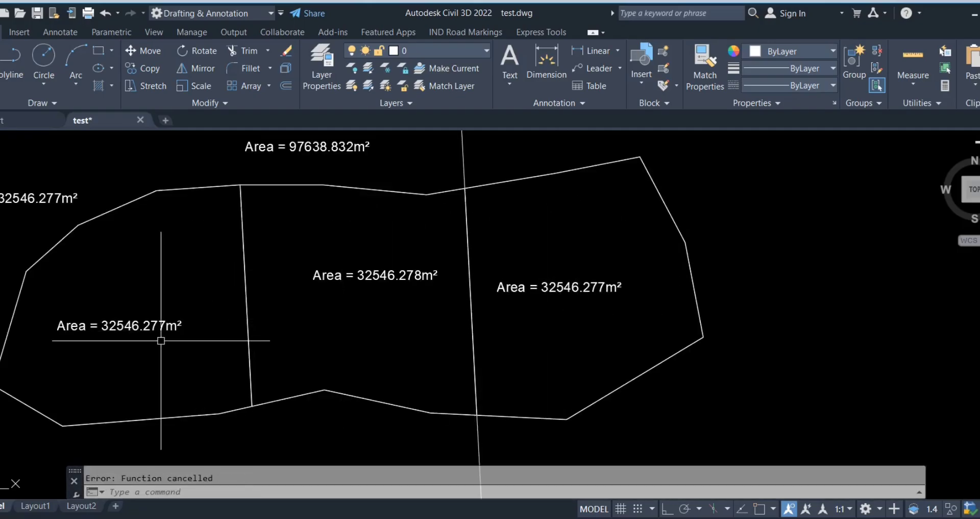
Check the area labels of the left, middle and right regions by selecting each one, and clear the selection.
click(155, 325)
key(Escape)
click(357, 276)
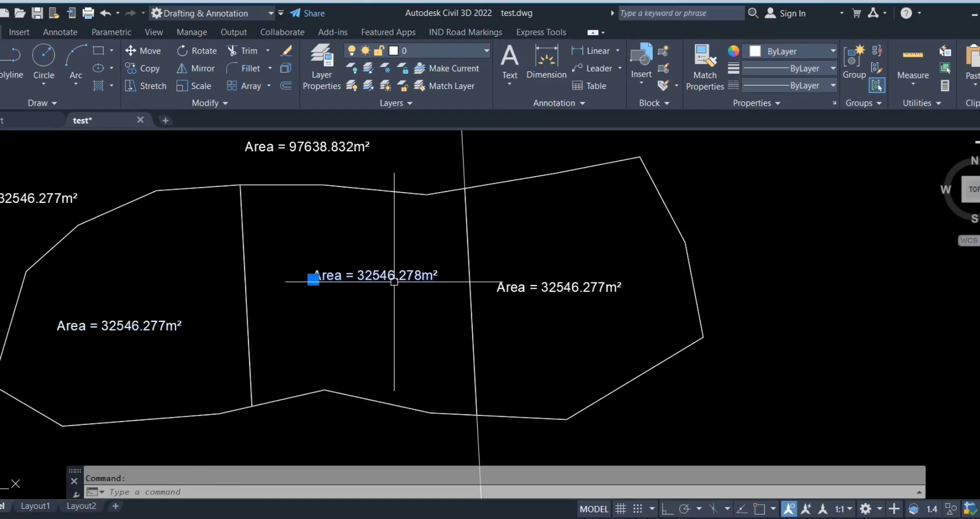
key(Escape)
click(552, 287)
middle_drag(552, 287, 725, 339)
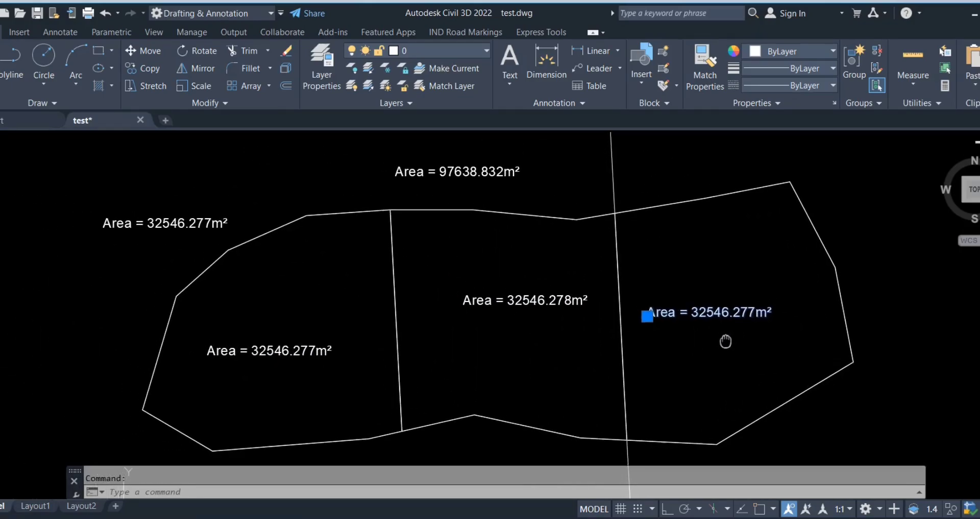
key(Escape)
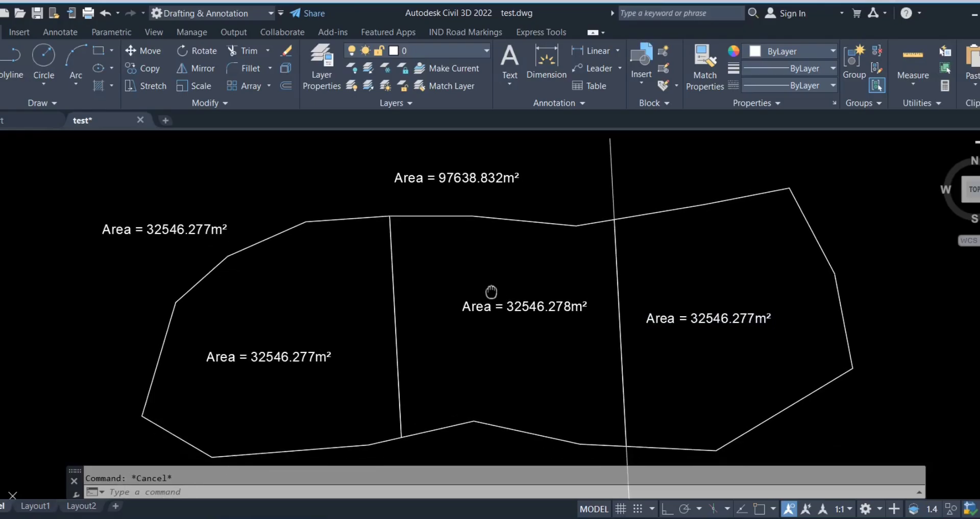